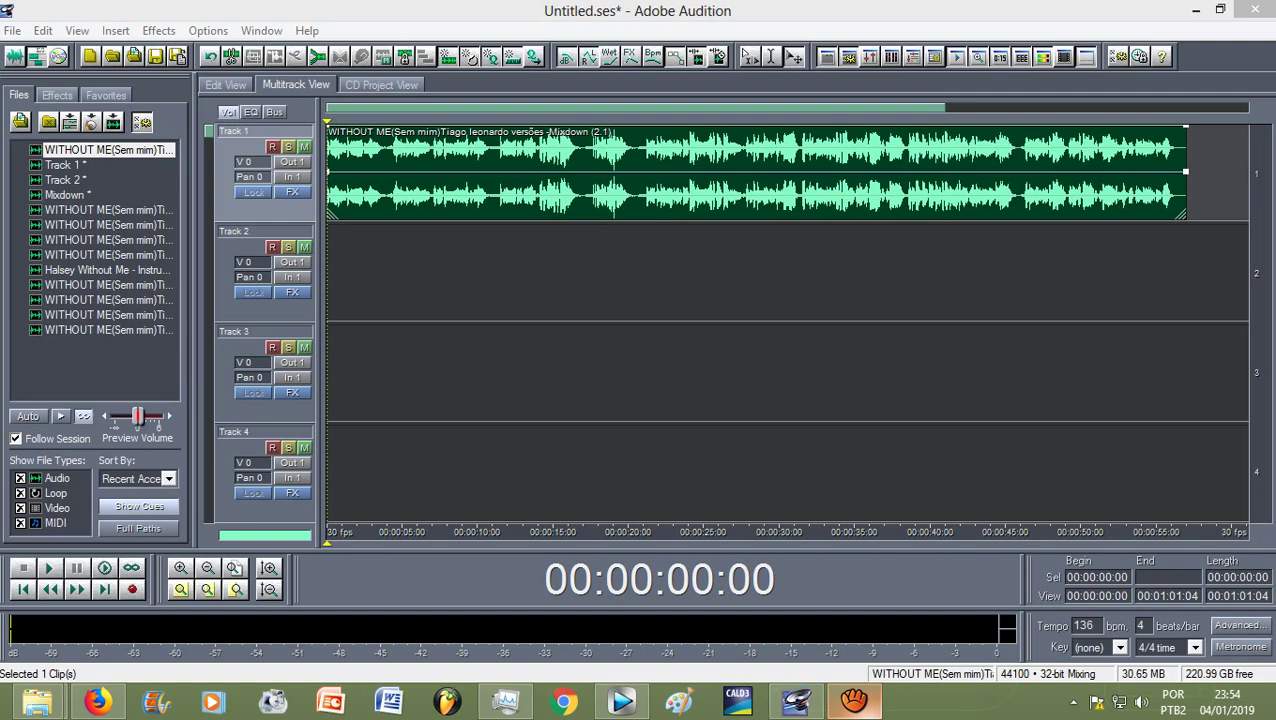
- Play the Track 1 clip in the multitrack session and open it in the waveform editor
{"action": "key", "text": "space"}
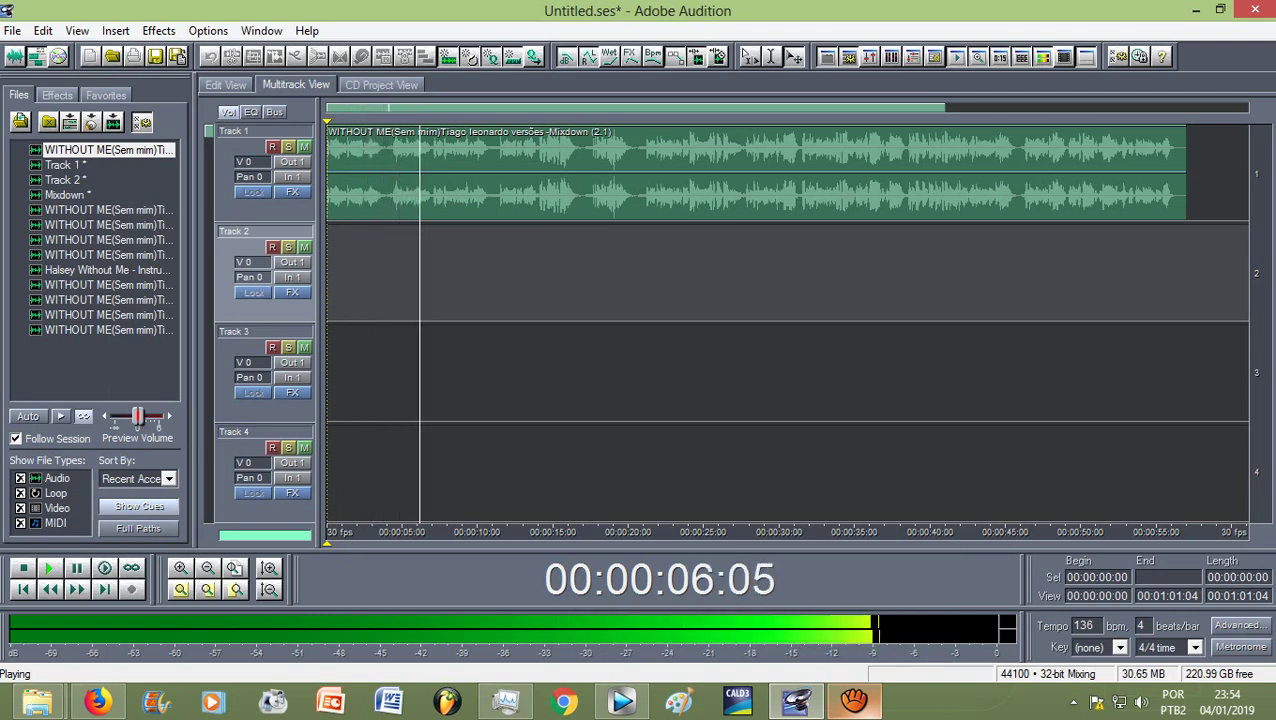
{"action": "key", "text": "space"}
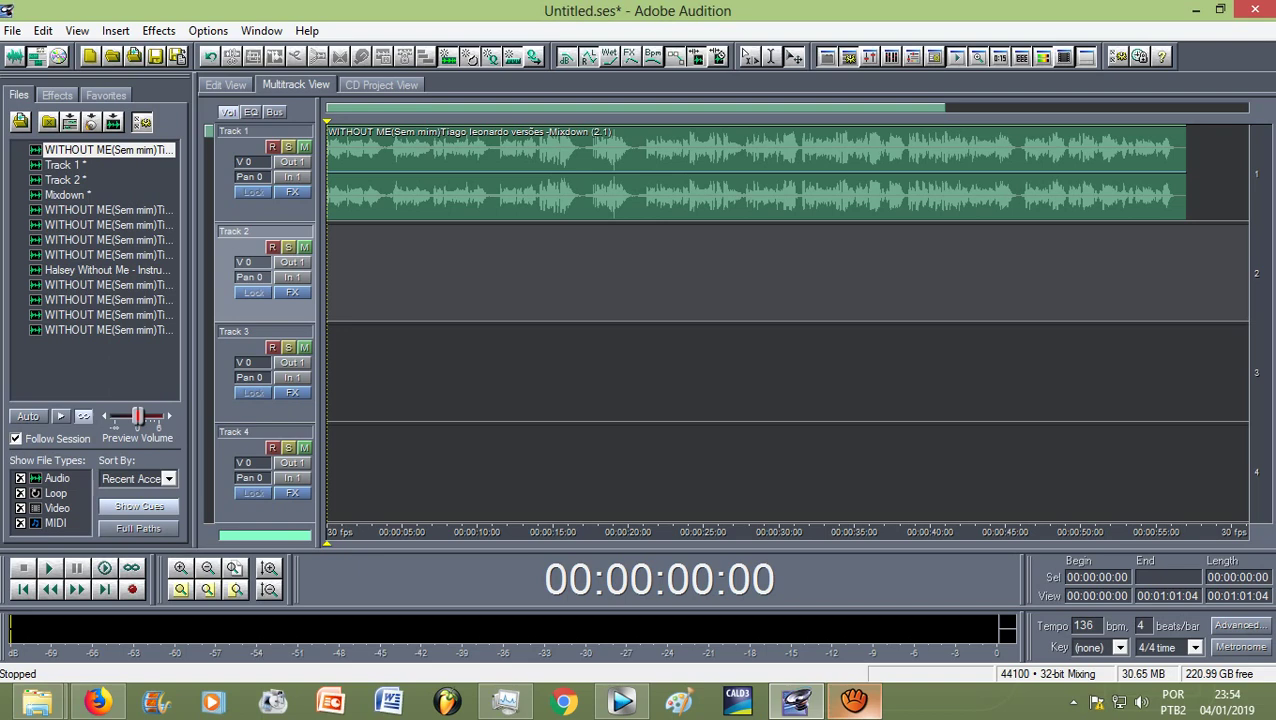
{"action": "double_click", "coordinate": [400, 175]}
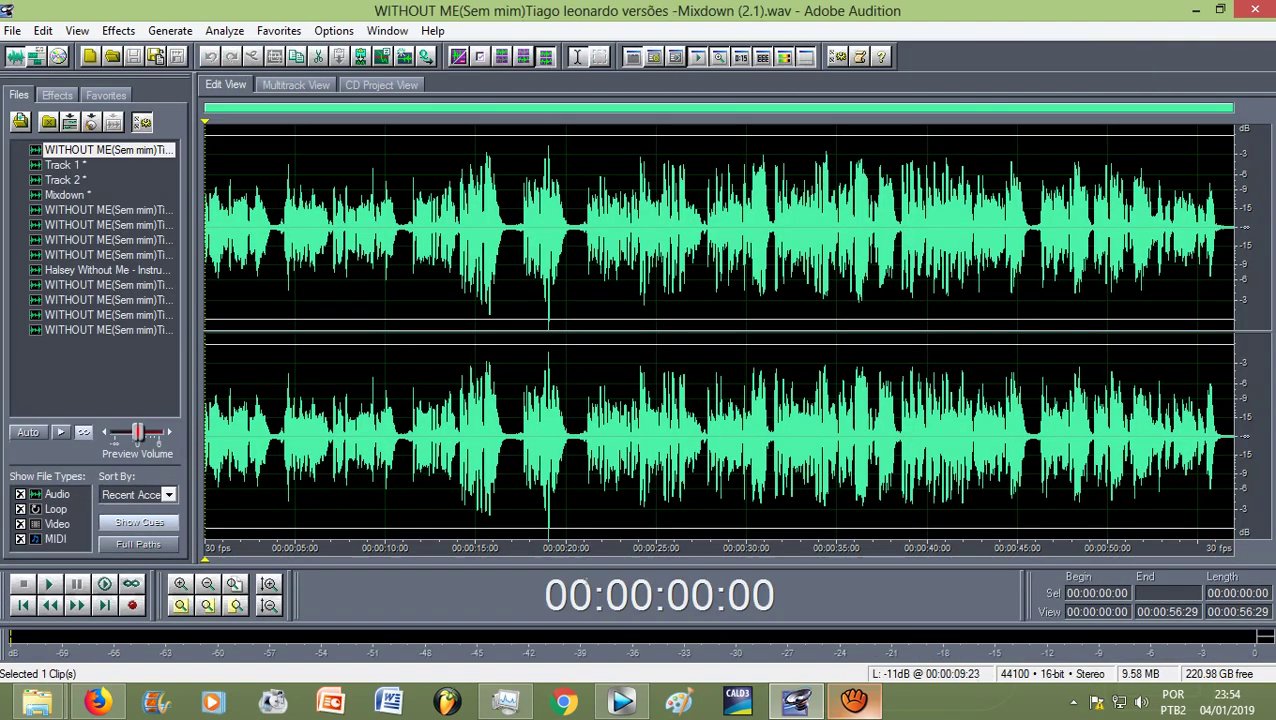
- Select the passage from 00:00:02:23 to 00:00:04:11 in the waveform and play it
{"action": "scroll", "coordinate": [244, 200], "scroll_direction": "up", "scroll_amount": 7}
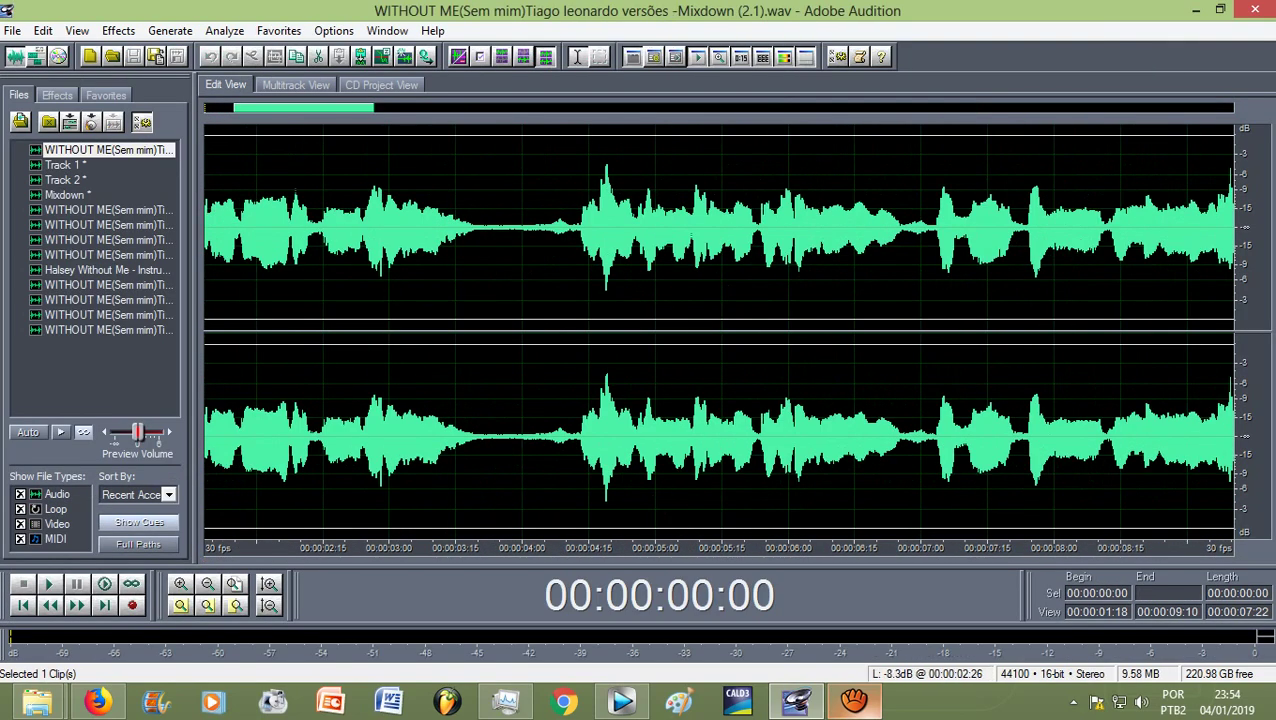
{"action": "scroll", "coordinate": [326, 200], "scroll_direction": "down", "scroll_amount": 1}
{"action": "left_click_drag", "start_coordinate": [352, 230], "coordinate": [508, 230]}
{"action": "key", "text": "space"}
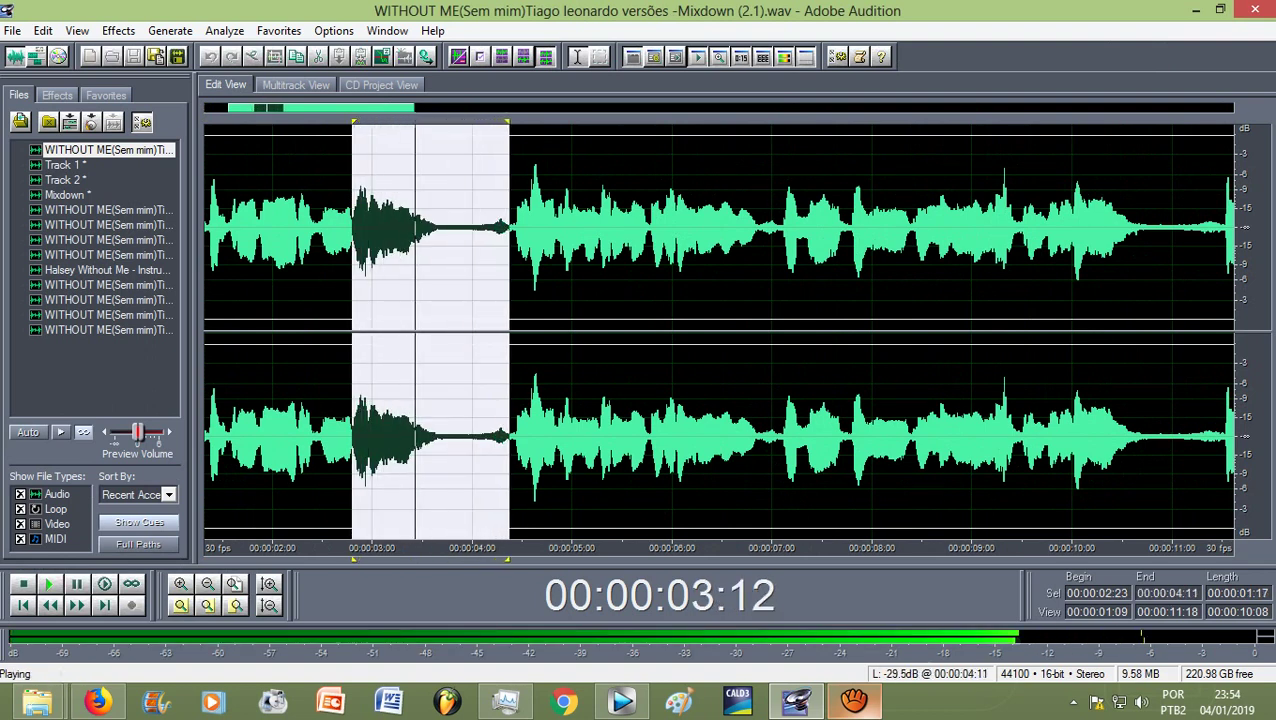
{"action": "key", "text": "space"}
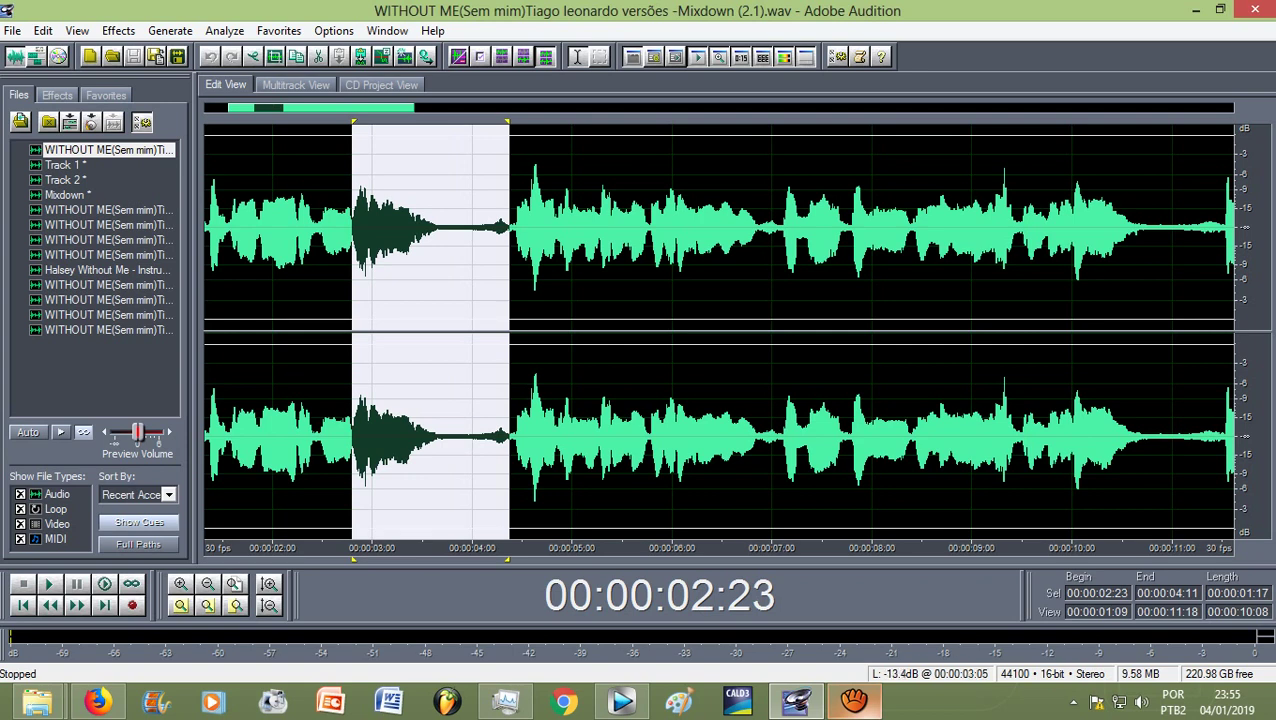
- Open the Echo delay effect for the selected passage, load the Drain Pipe preset and preview it
{"action": "left_click", "coordinate": [118, 31]}
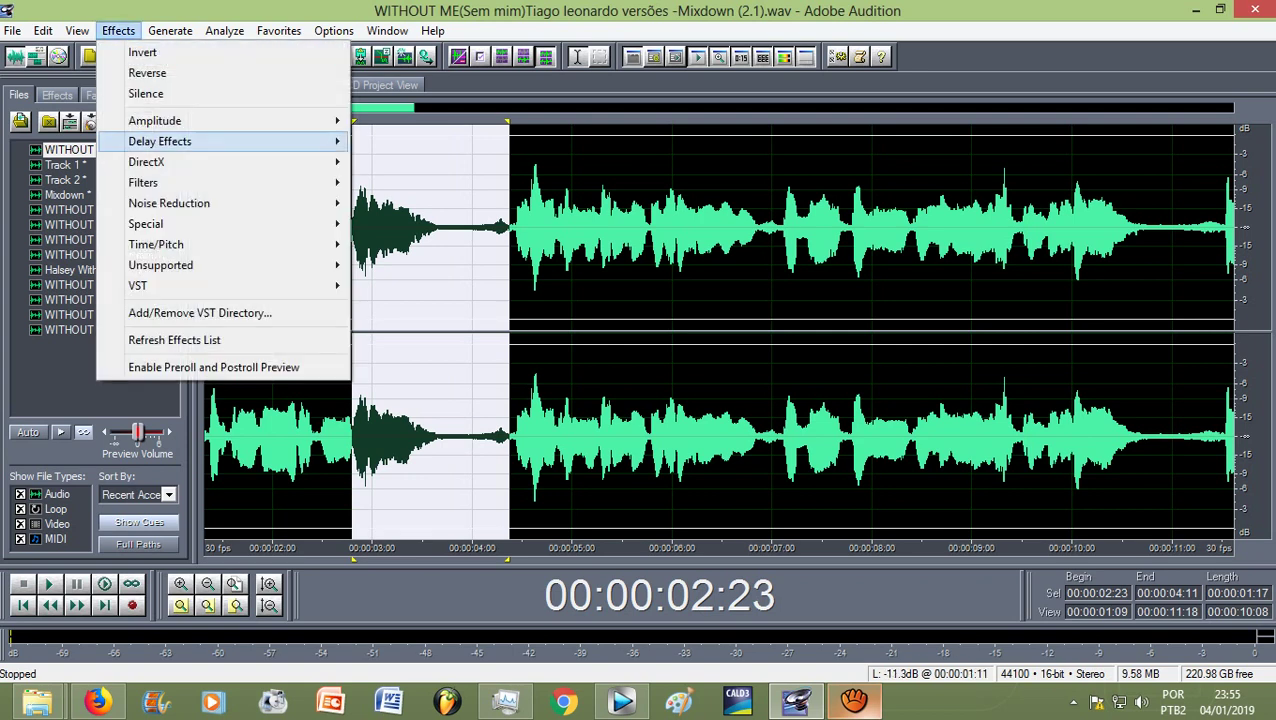
{"action": "mouse_move", "coordinate": [143, 183]}
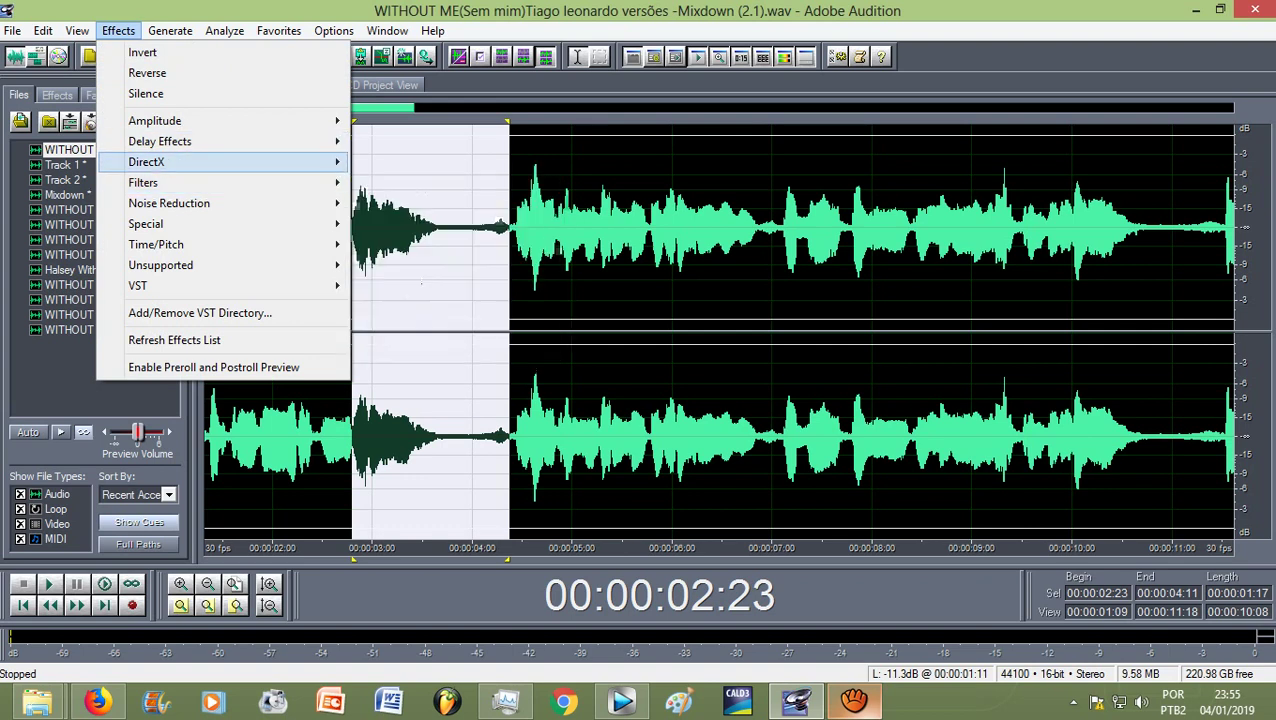
{"action": "mouse_move", "coordinate": [160, 142]}
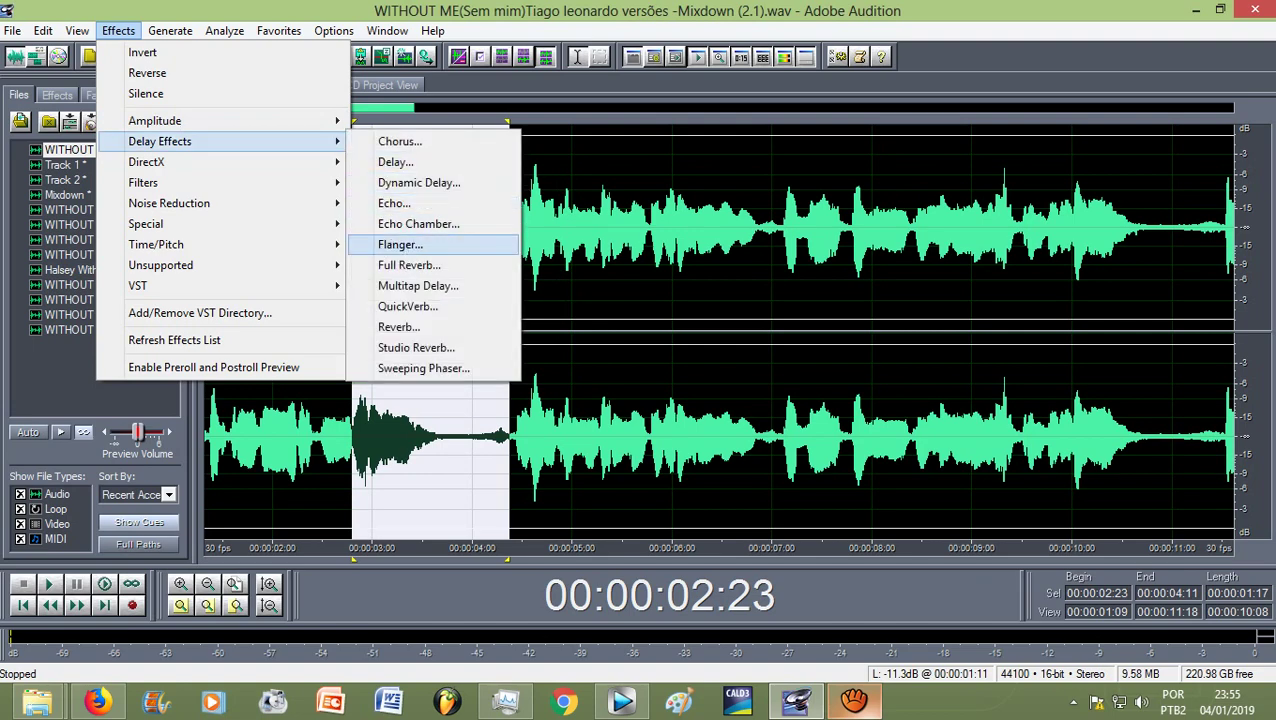
{"action": "left_click", "coordinate": [498, 203]}
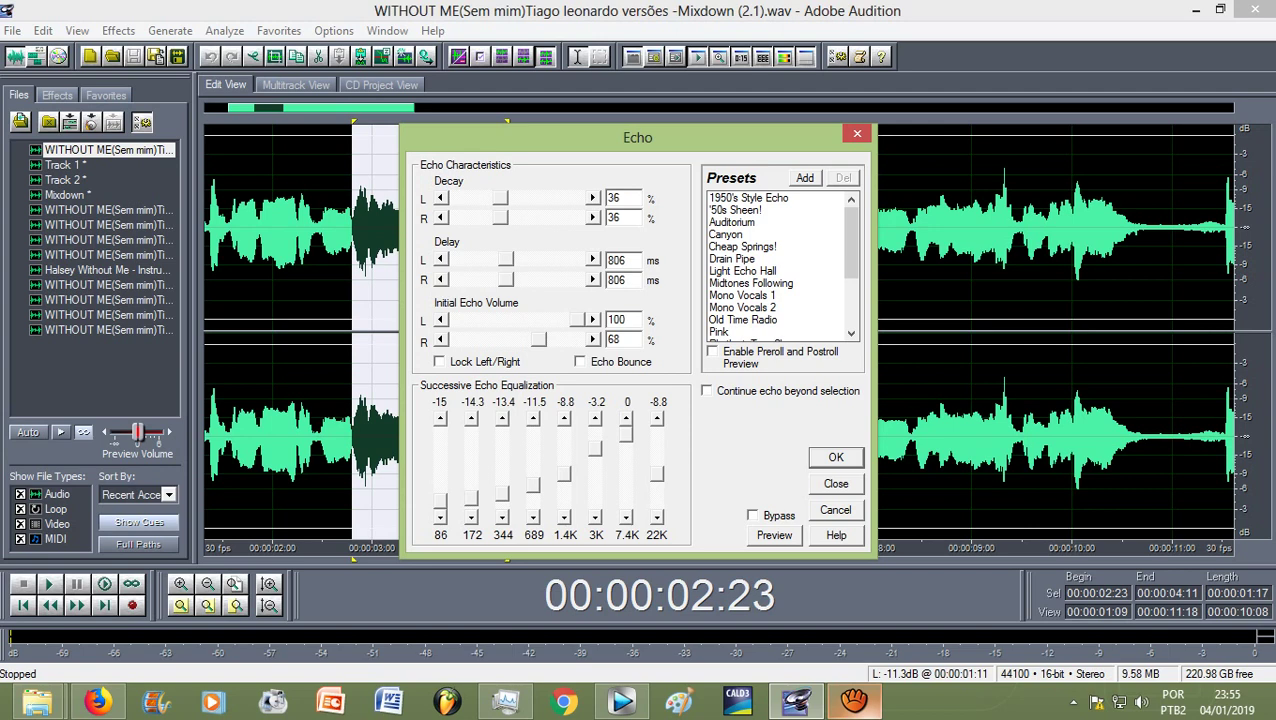
{"action": "left_click", "coordinate": [733, 259]}
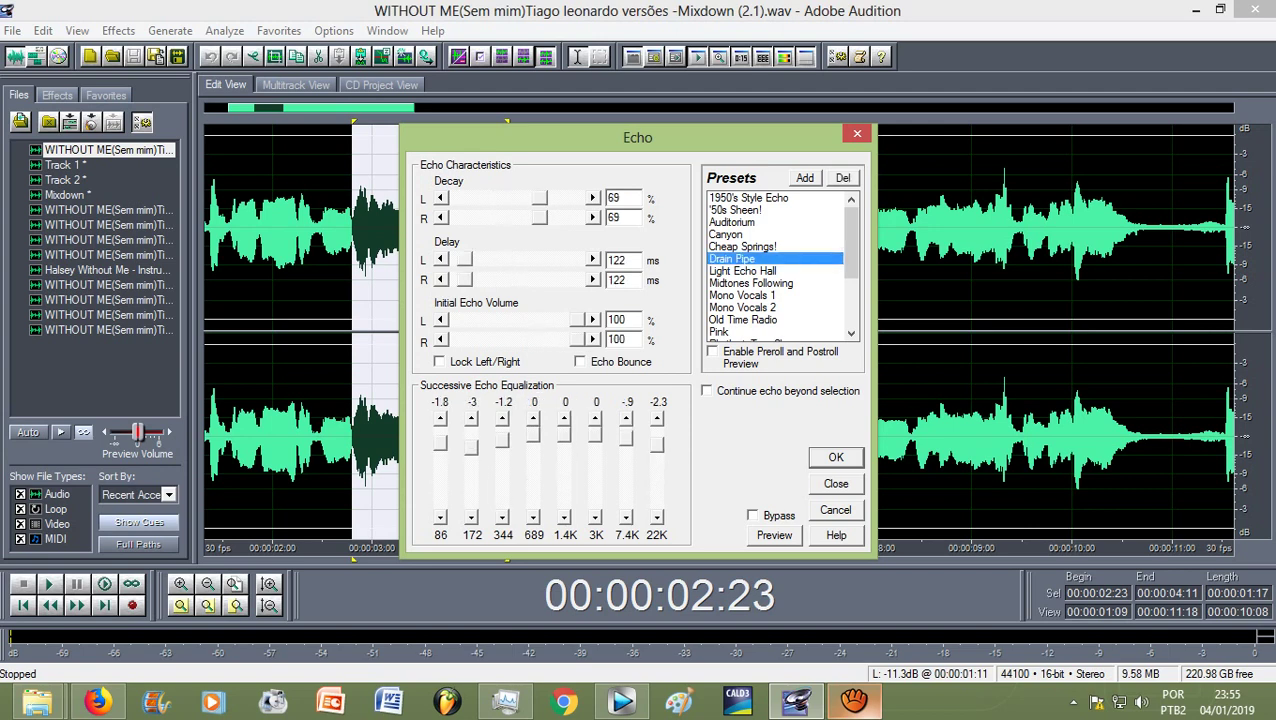
{"action": "left_click", "coordinate": [774, 535]}
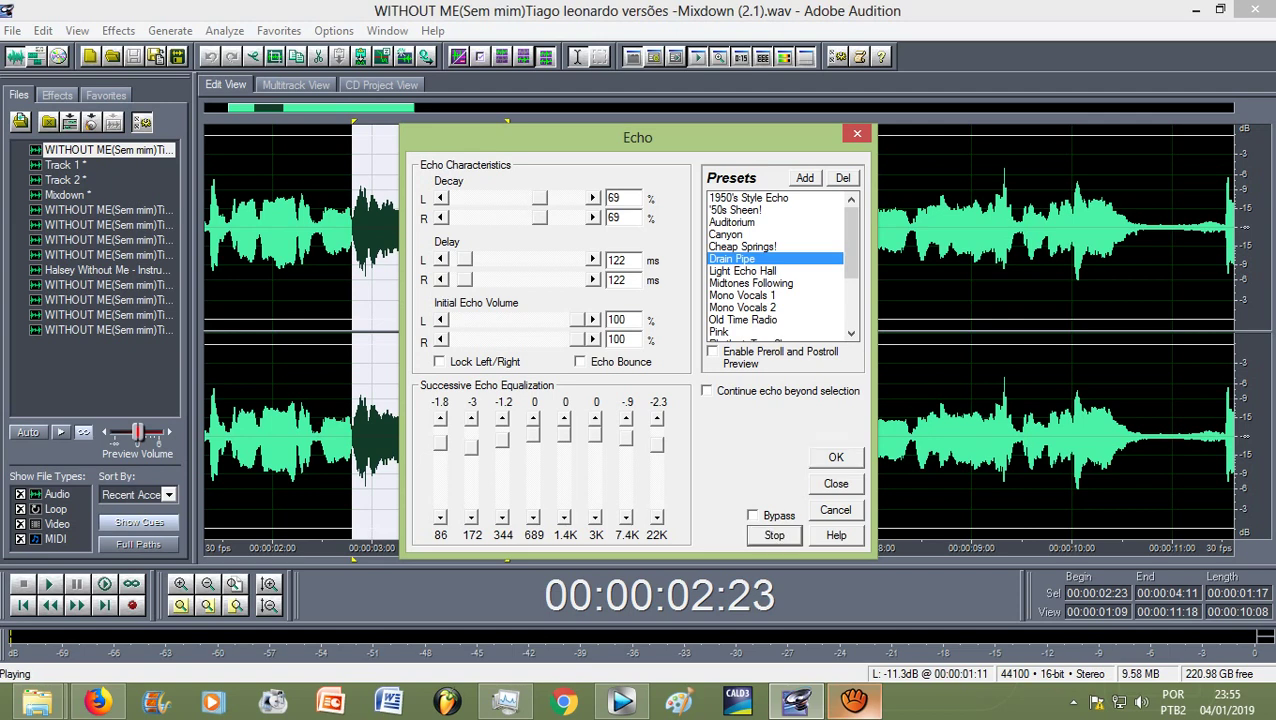
{"action": "left_click", "coordinate": [774, 535]}
- Raise the echo's left decay to 80% and then to 100%, previewing the sound at each setting
{"action": "left_click_drag", "start_coordinate": [540, 198], "coordinate": [553, 198]}
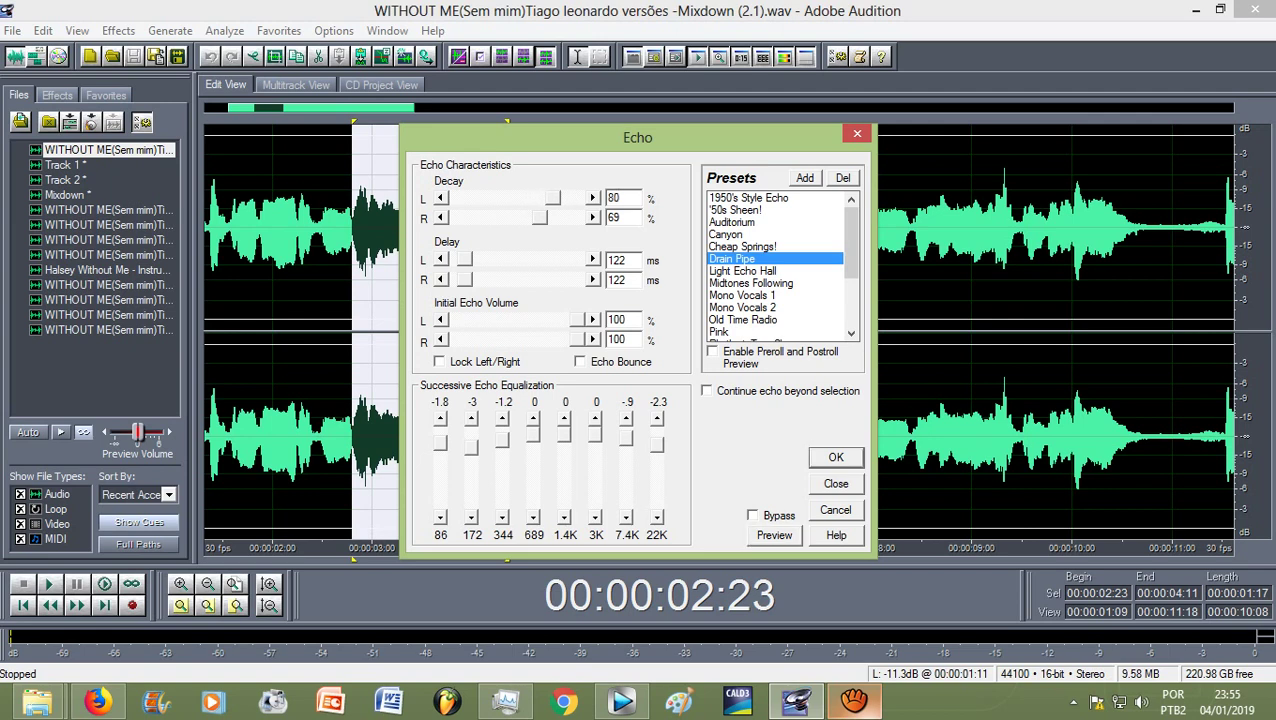
{"action": "left_click", "coordinate": [774, 535]}
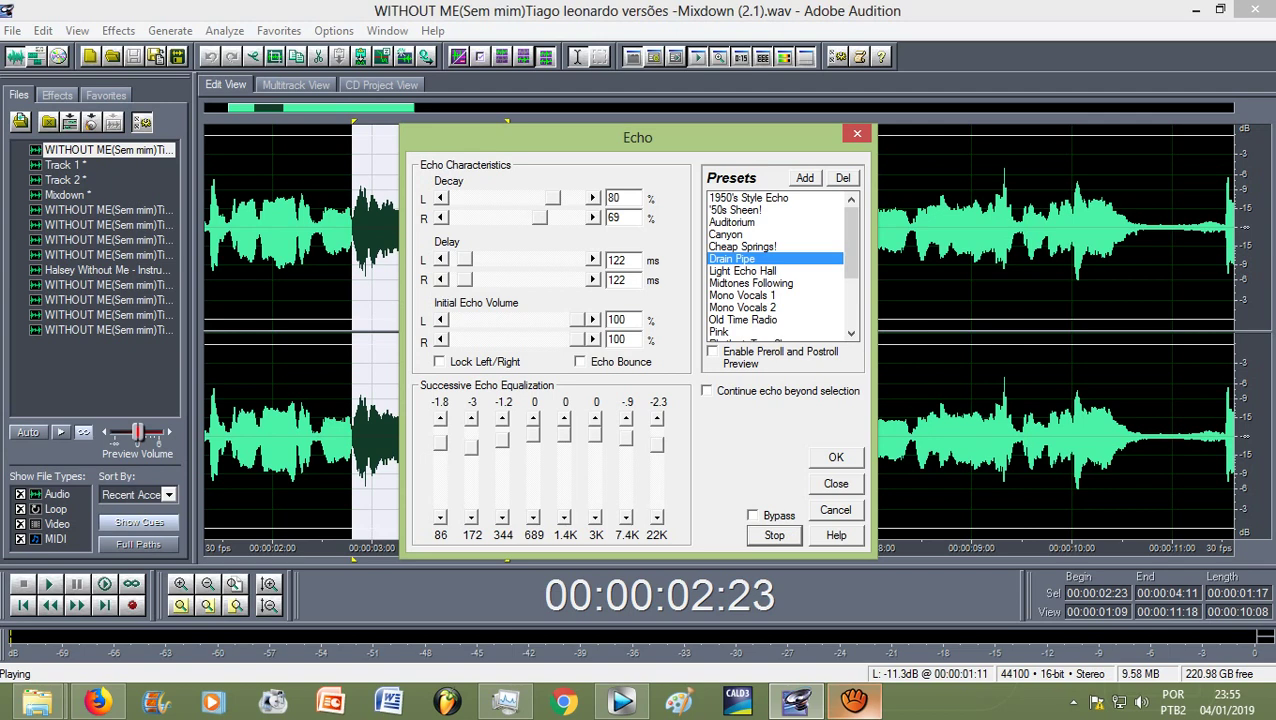
{"action": "left_click", "coordinate": [774, 535]}
{"action": "left_click_drag", "start_coordinate": [553, 198], "coordinate": [579, 198]}
{"action": "left_click", "coordinate": [774, 535]}
{"action": "key", "text": "space"}
{"action": "key", "text": "space"}
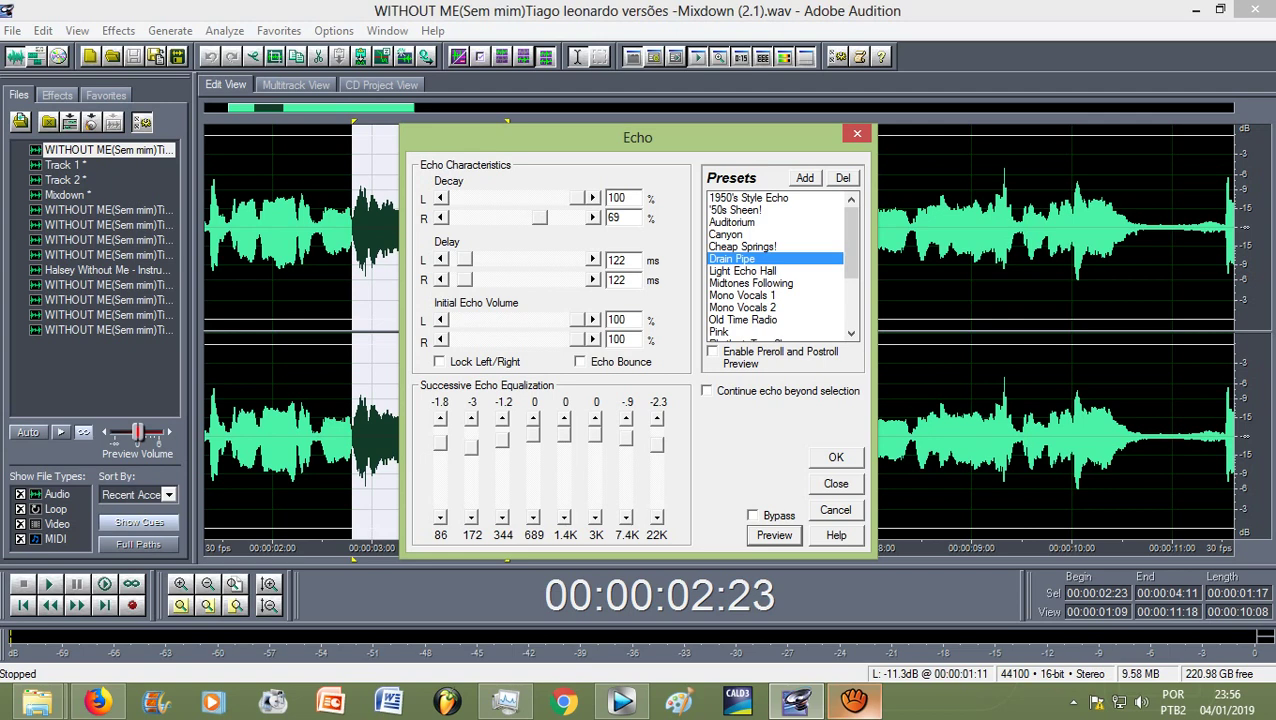
- Save the current echo settings as a new preset named "titi"
{"action": "left_click", "coordinate": [805, 178]}
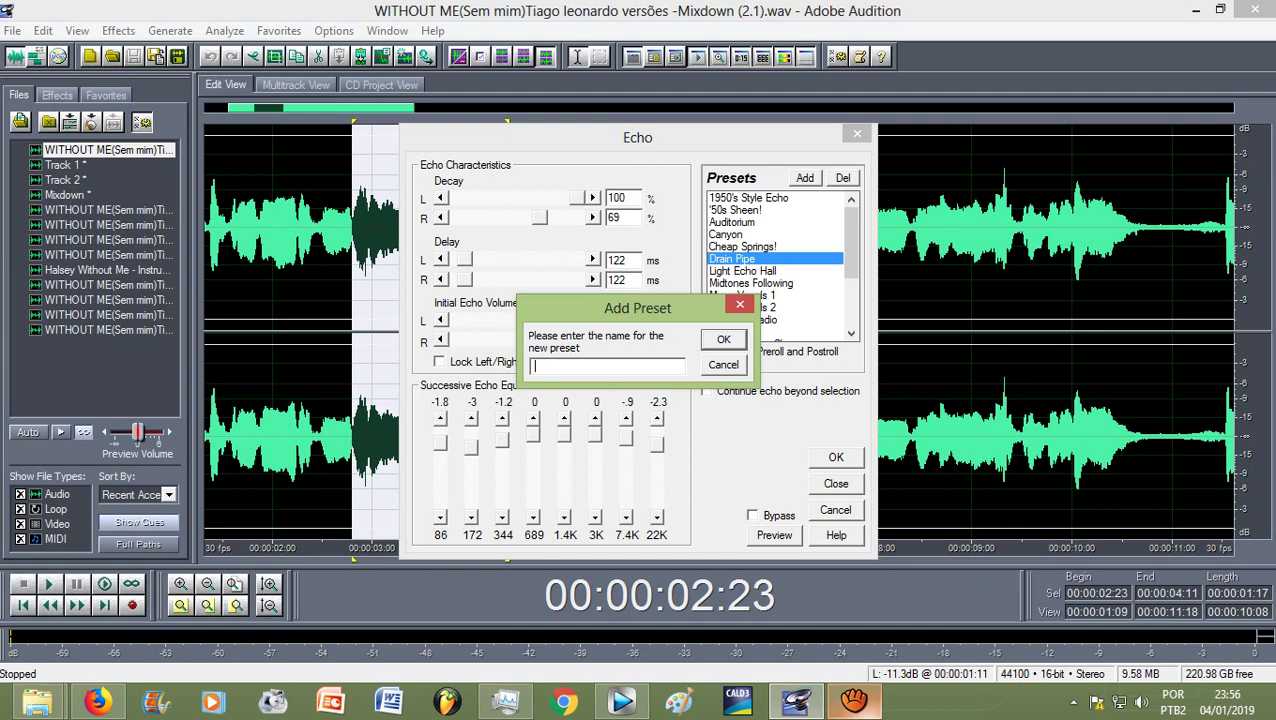
{"action": "type", "text": "titi"}
{"action": "key", "text": "Return"}
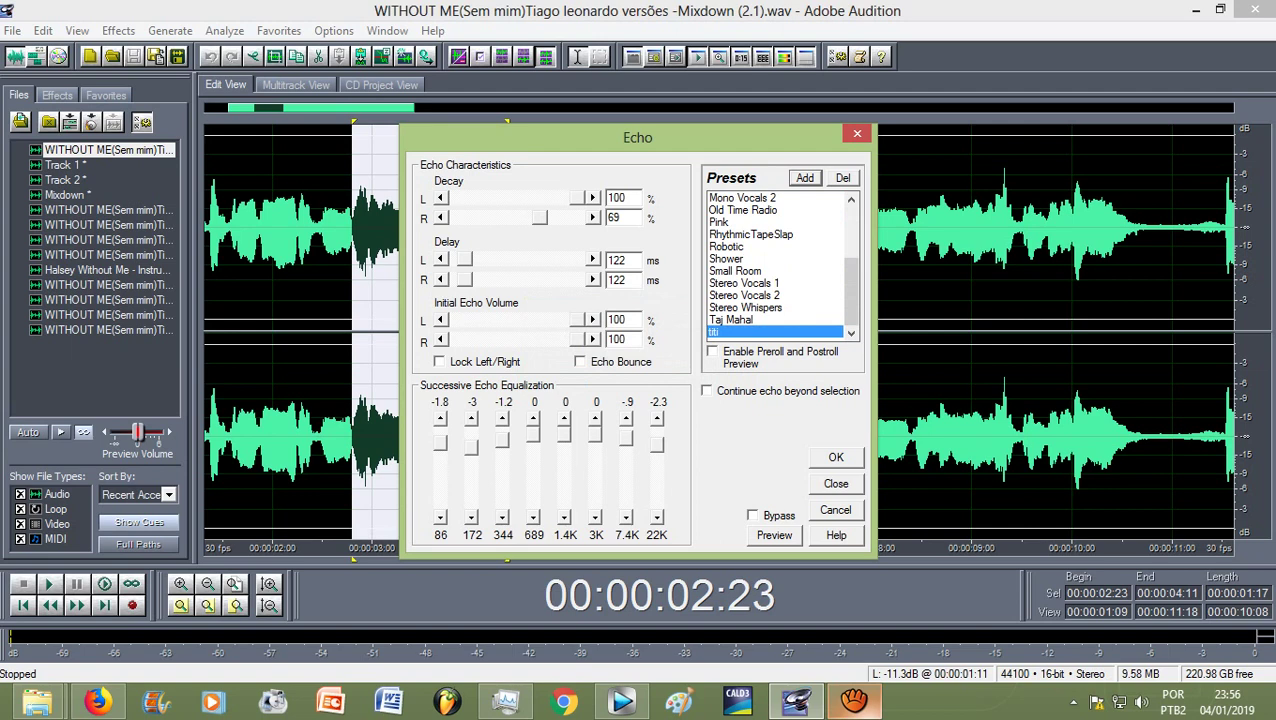
- Load the Drain Pipe preset for comparison, reload the "titi" preset and apply the echo to the selected passage
{"action": "left_click_drag", "start_coordinate": [851, 290], "coordinate": [851, 236]}
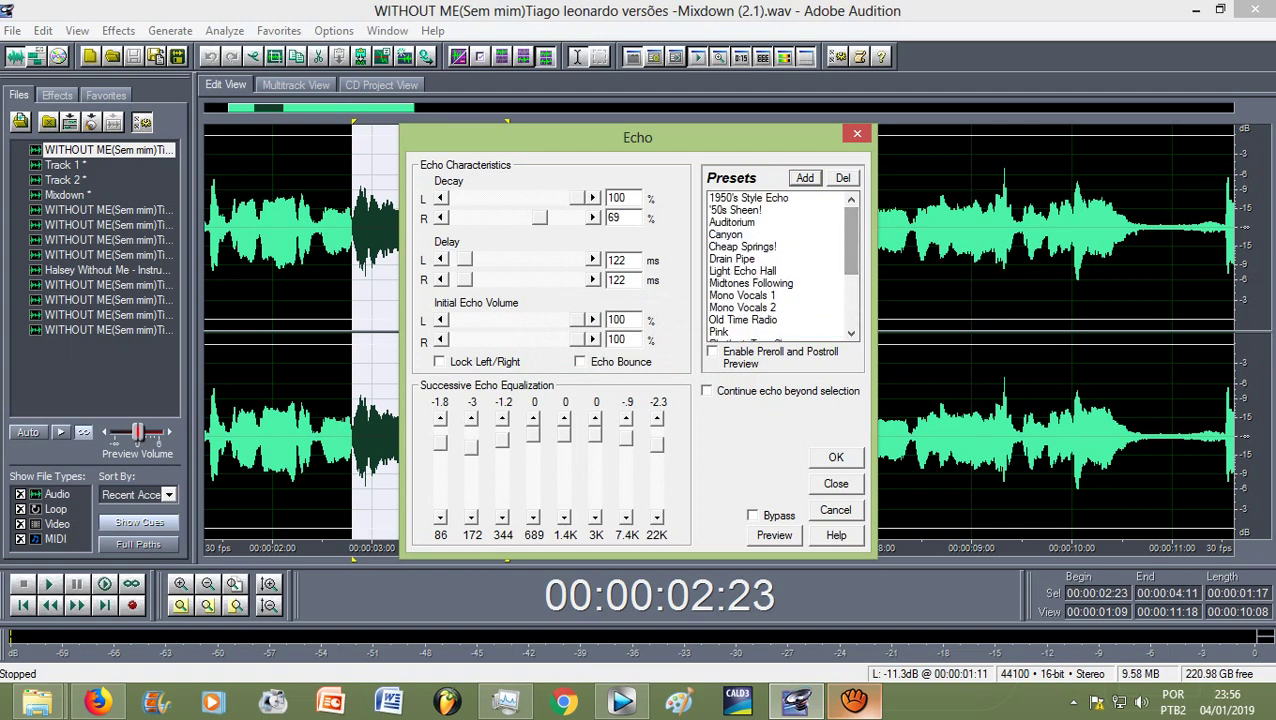
{"action": "left_click", "coordinate": [743, 259]}
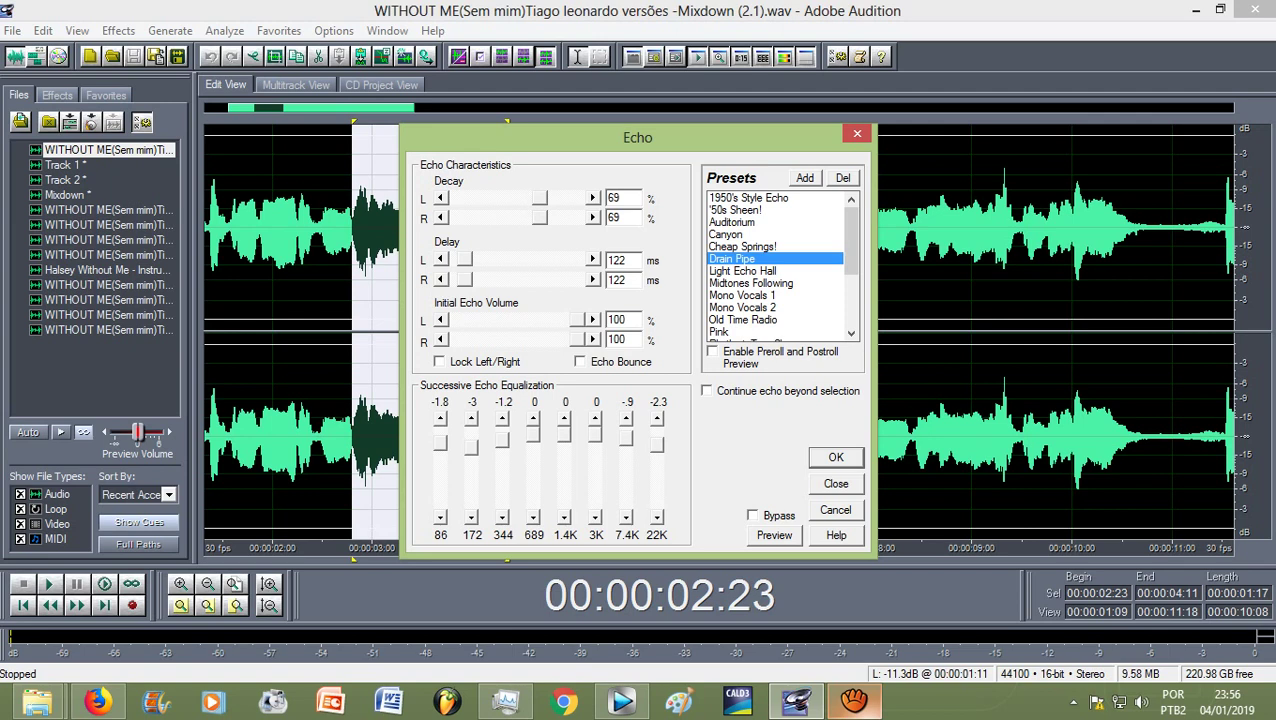
{"action": "scroll", "coordinate": [778, 265], "scroll_direction": "down", "scroll_amount": 4}
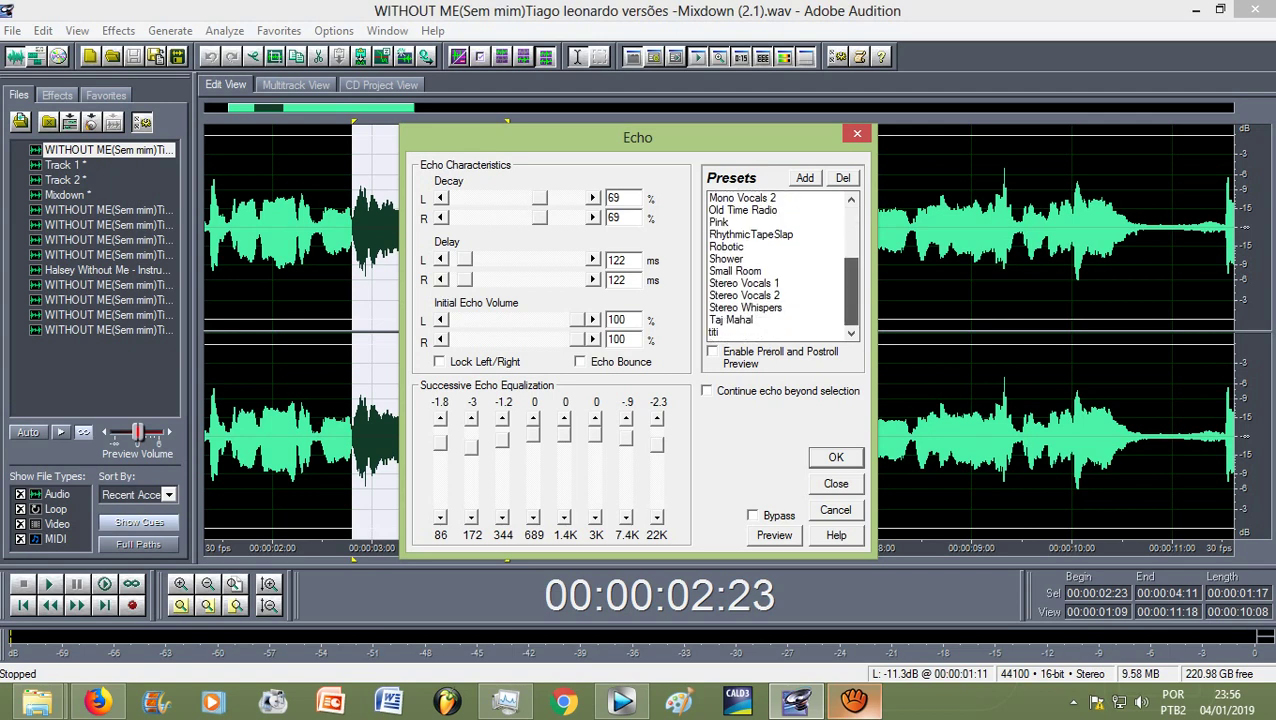
{"action": "left_click", "coordinate": [745, 332]}
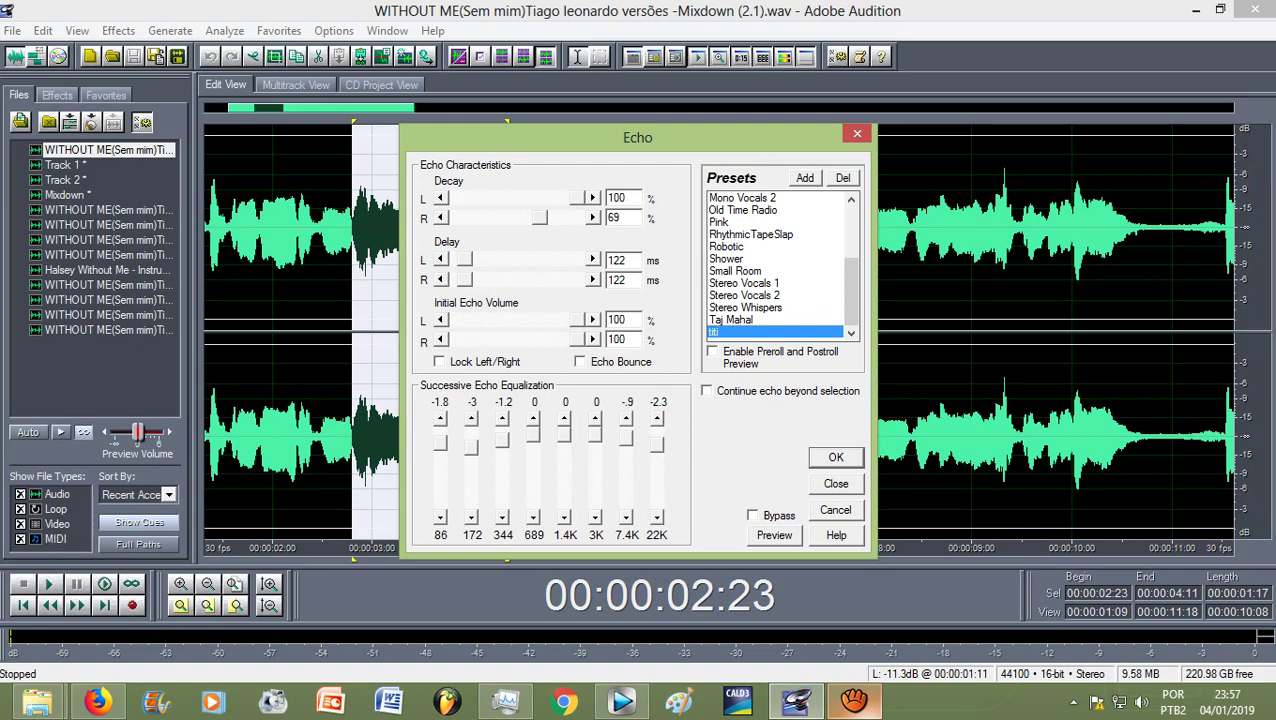
{"action": "left_click", "coordinate": [836, 457]}
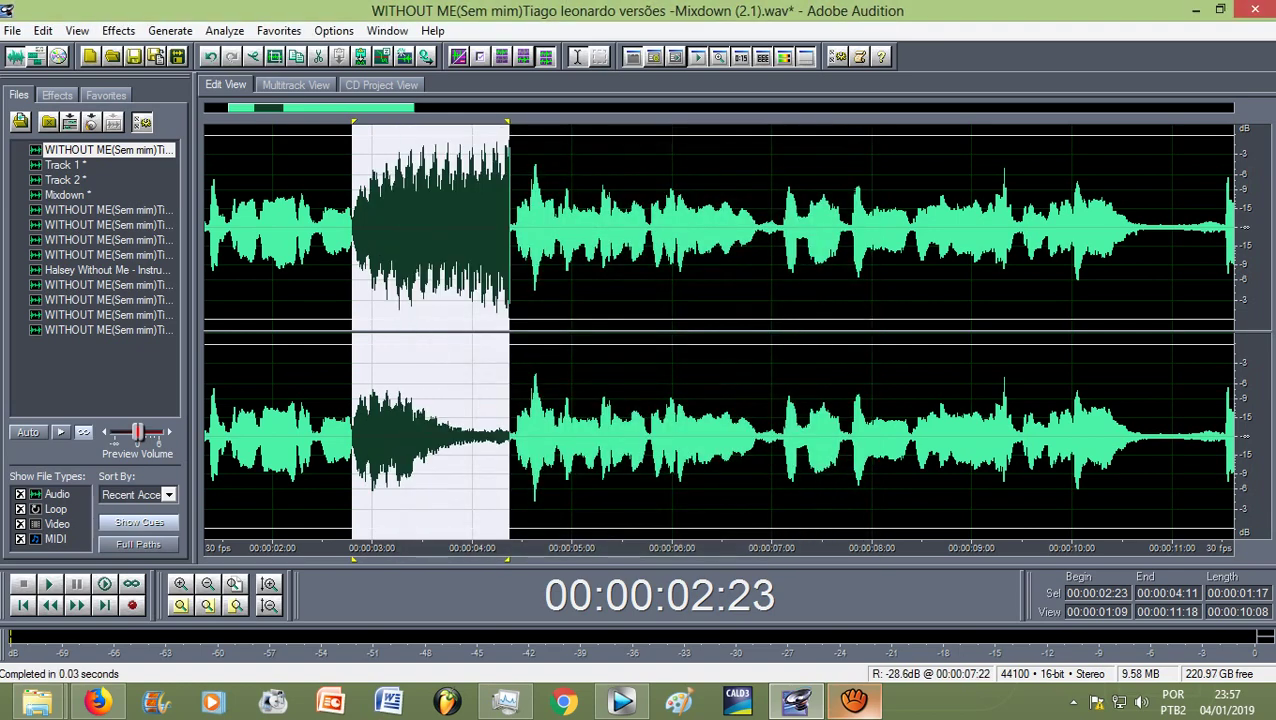
- Play the waveform from 00:00:01:17 to listen to the passage with the echo
{"action": "scroll", "coordinate": [435, 228], "scroll_direction": "up", "scroll_amount": 3}
{"action": "scroll", "coordinate": [435, 228], "scroll_direction": "down", "scroll_amount": 2}
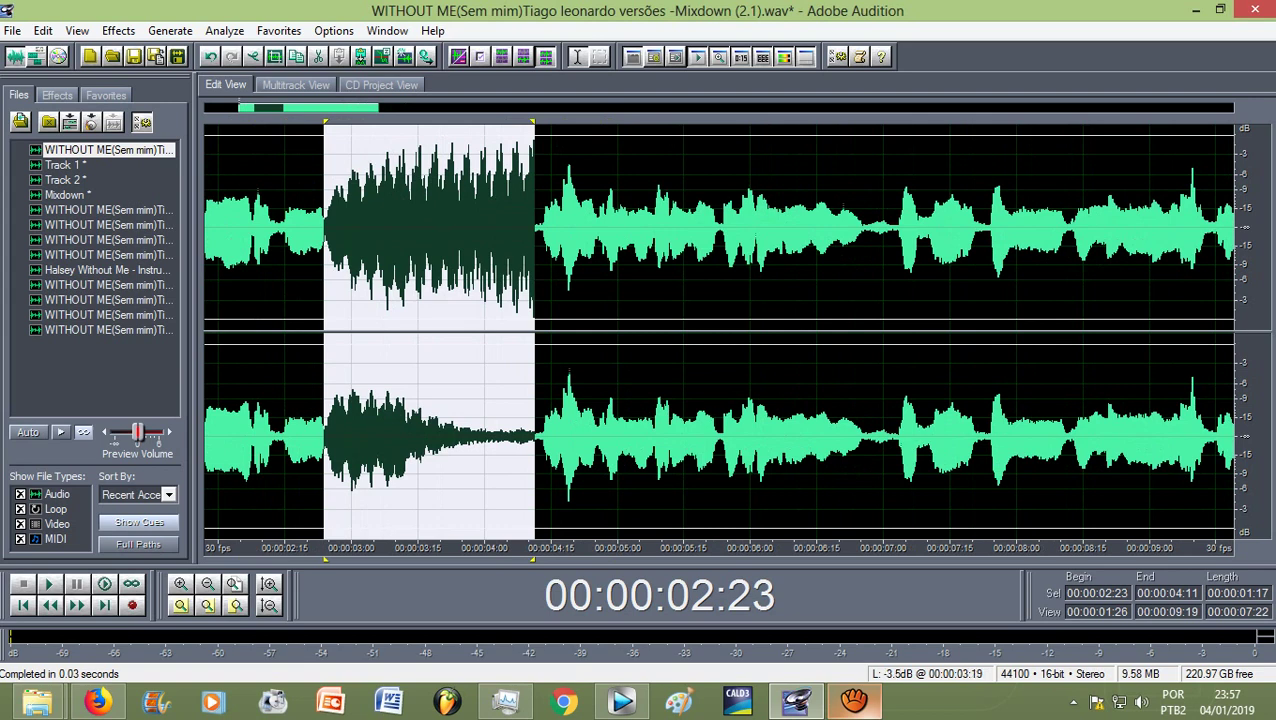
{"action": "left_click", "coordinate": [441, 240]}
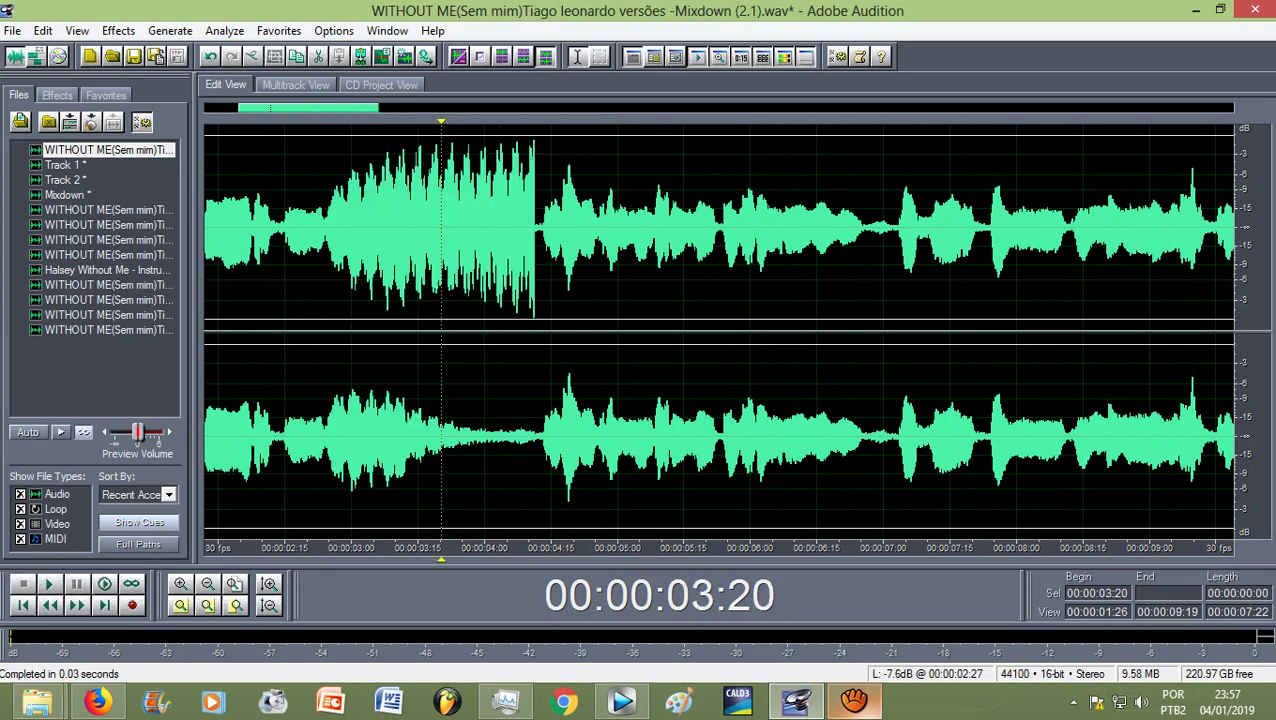
{"action": "key", "text": "Home"}
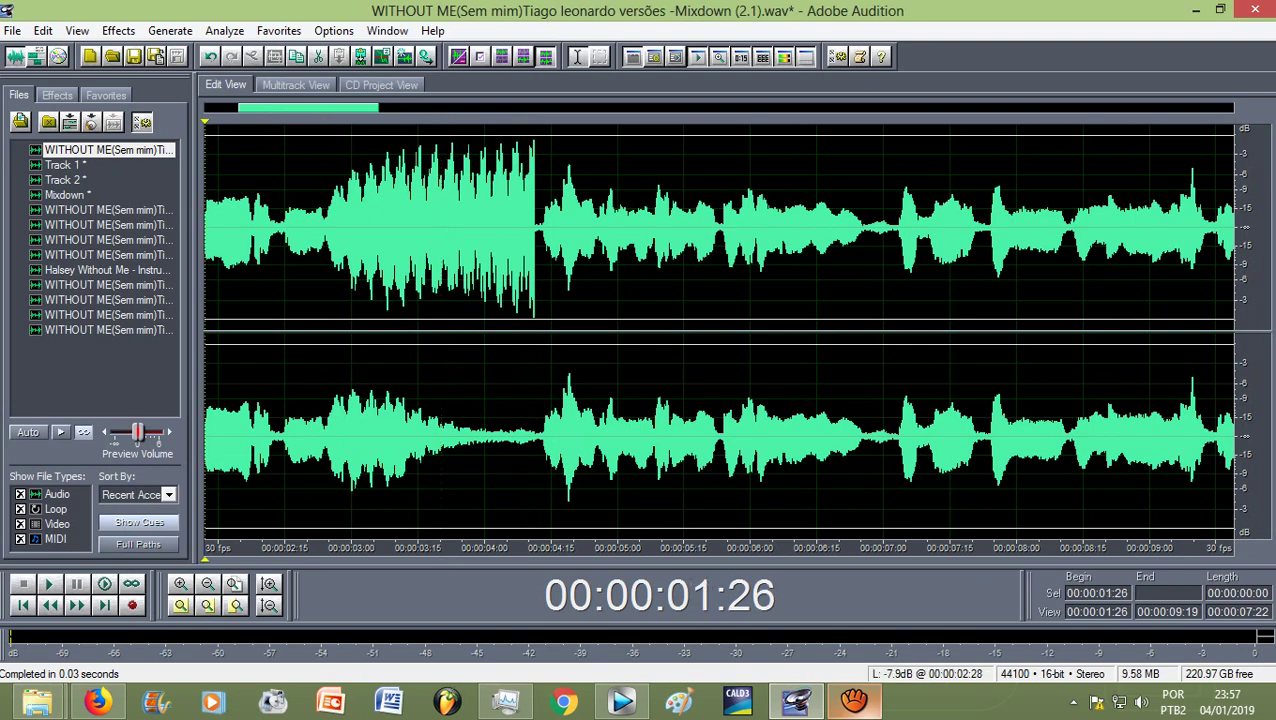
{"action": "scroll", "coordinate": [345, 228], "scroll_direction": "down", "scroll_amount": 2}
{"action": "left_click", "coordinate": [236, 232]}
{"action": "left_click", "coordinate": [268, 236]}
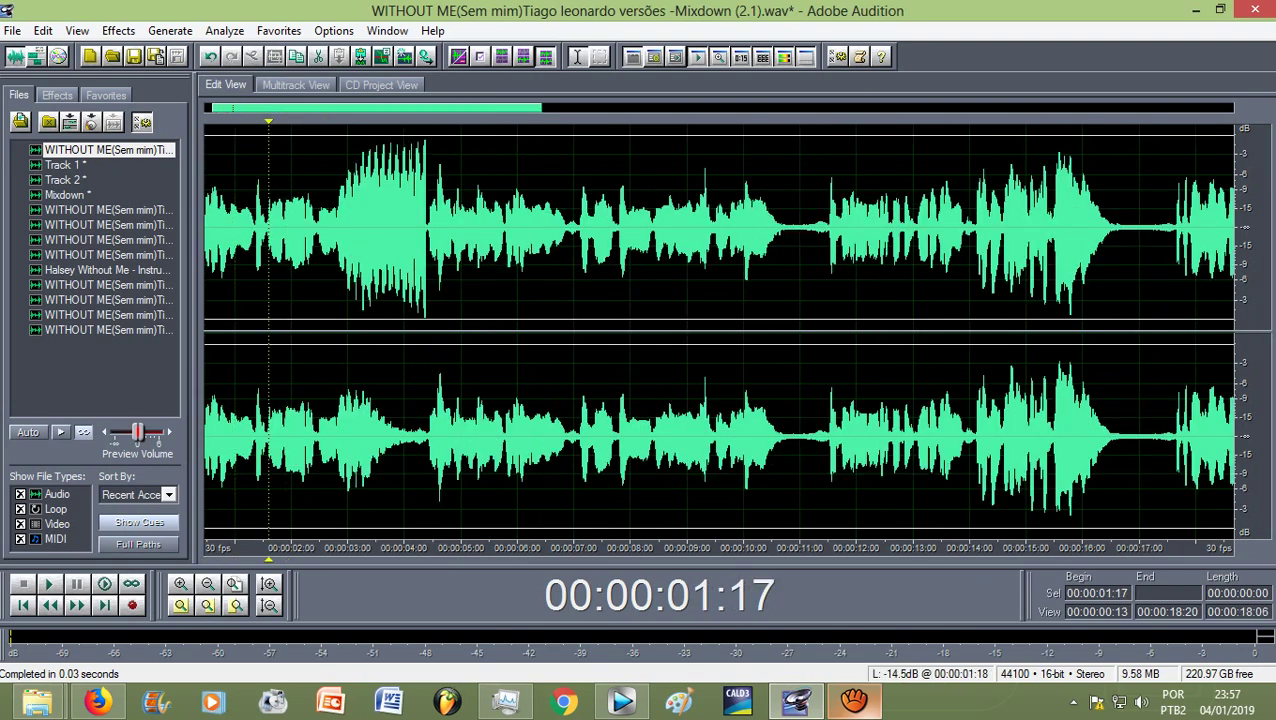
{"action": "key", "text": "space"}
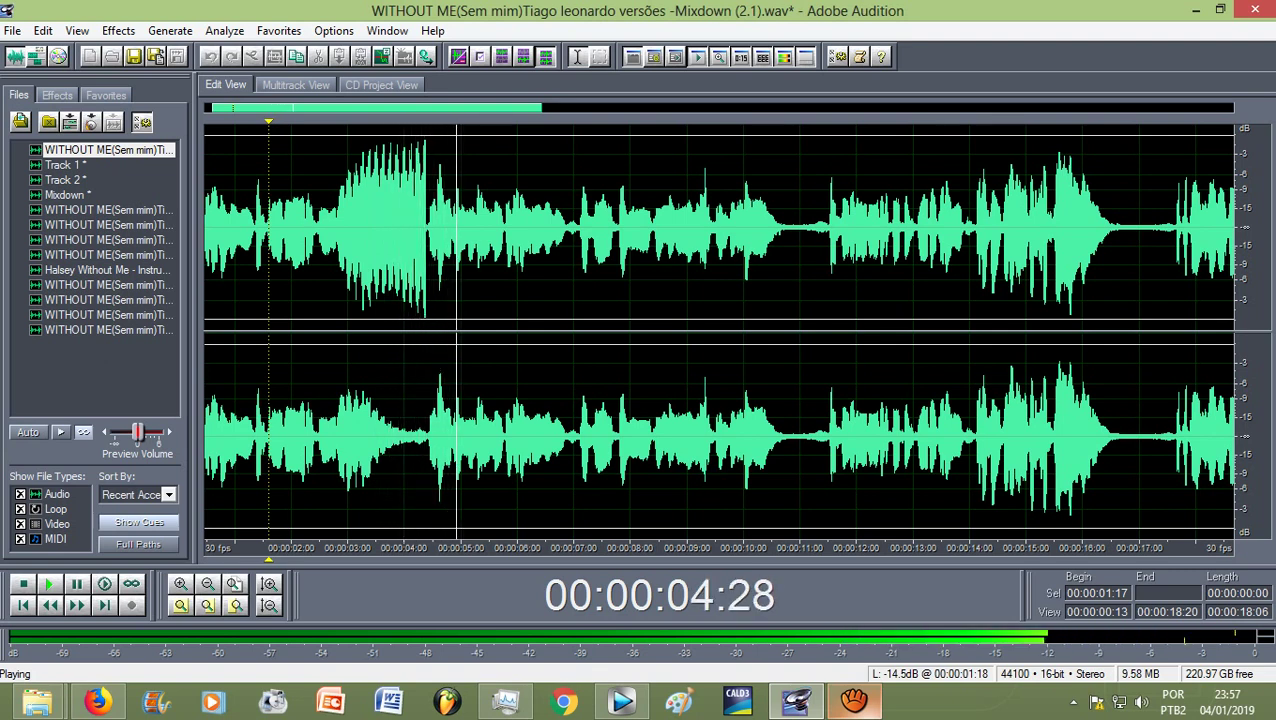
{"action": "key", "text": "space"}
{"action": "key", "text": "space"}
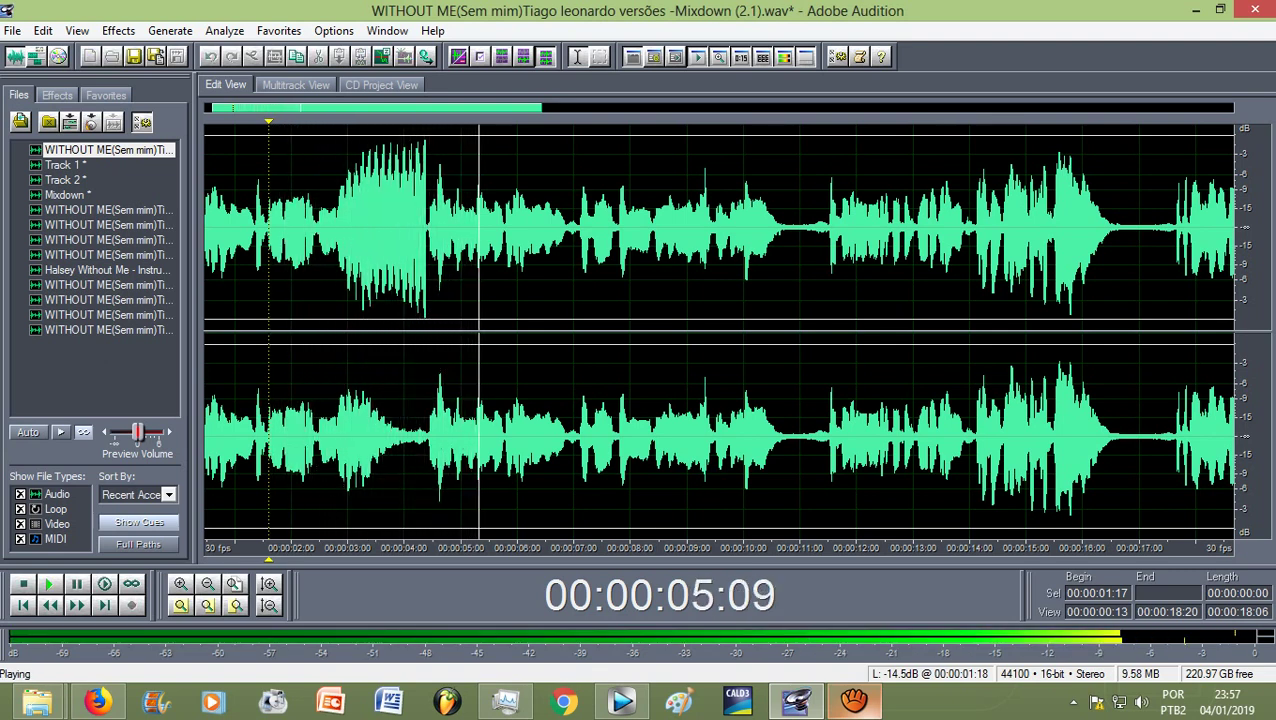
{"action": "key", "text": "space"}
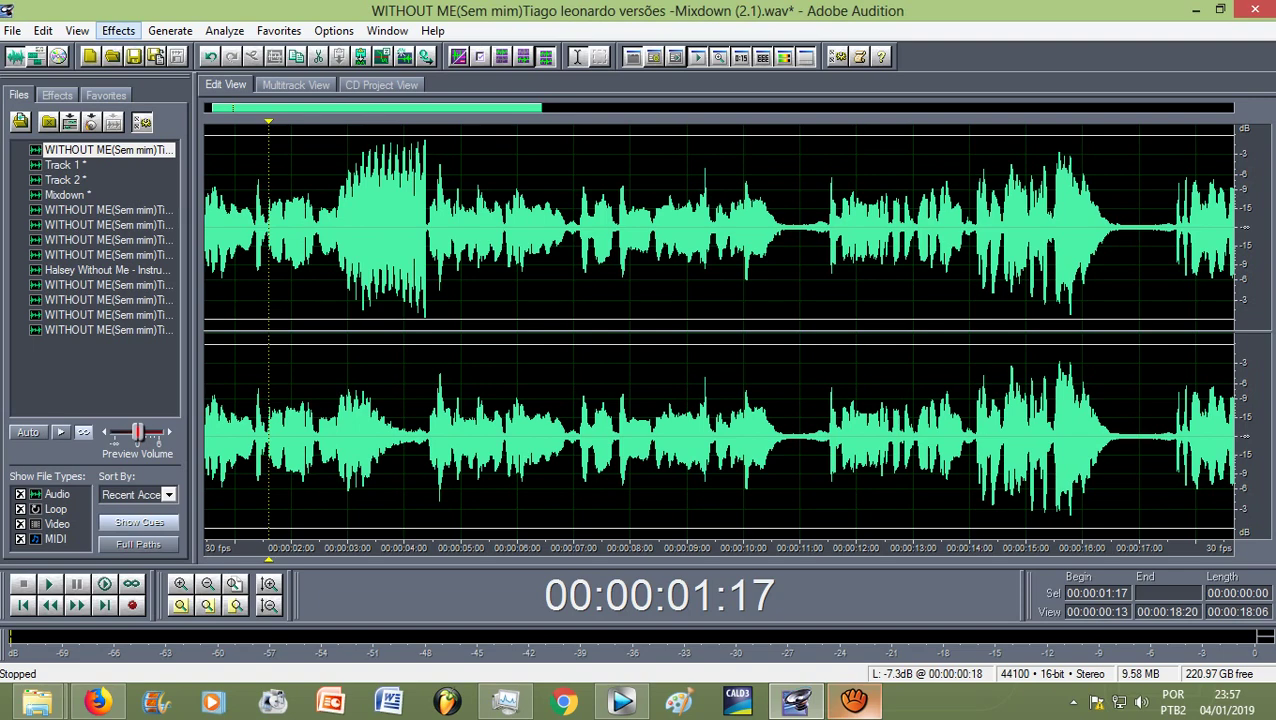
- Open the Studio Reverb effect and load its "titi" preset
{"action": "left_click", "coordinate": [118, 30]}
{"action": "mouse_move", "coordinate": [180, 141]}
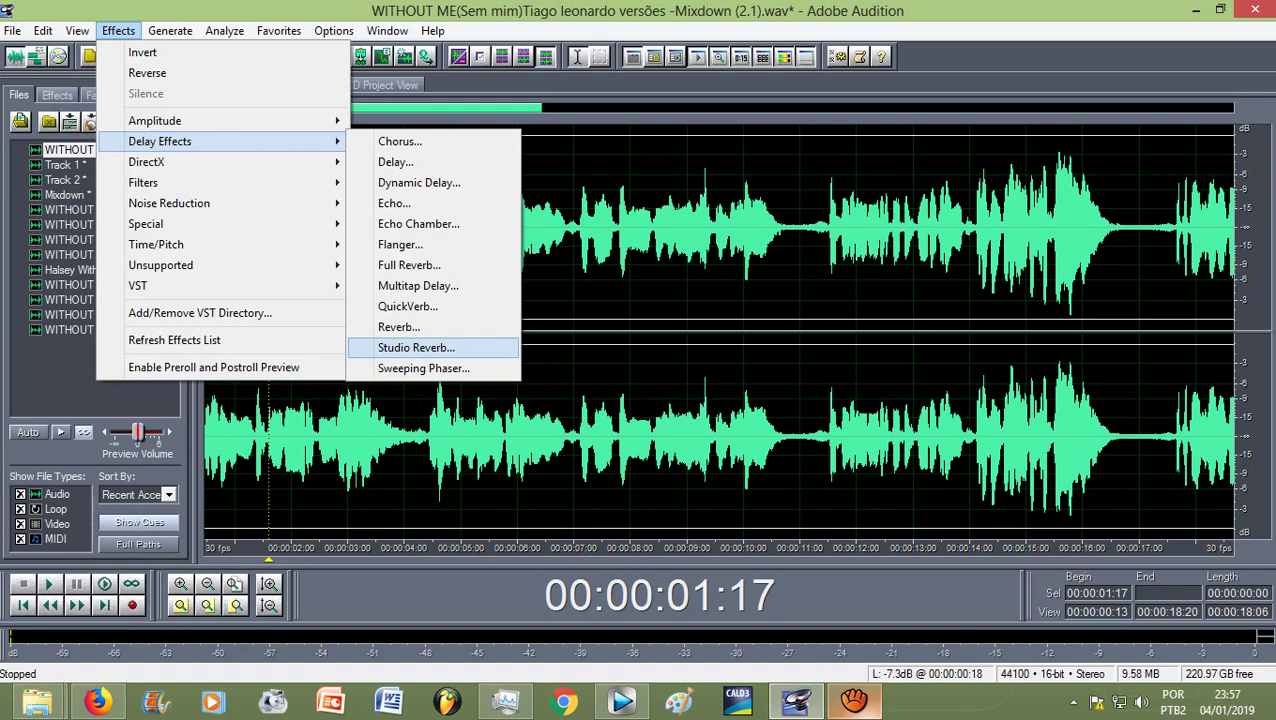
{"action": "left_click", "coordinate": [416, 347]}
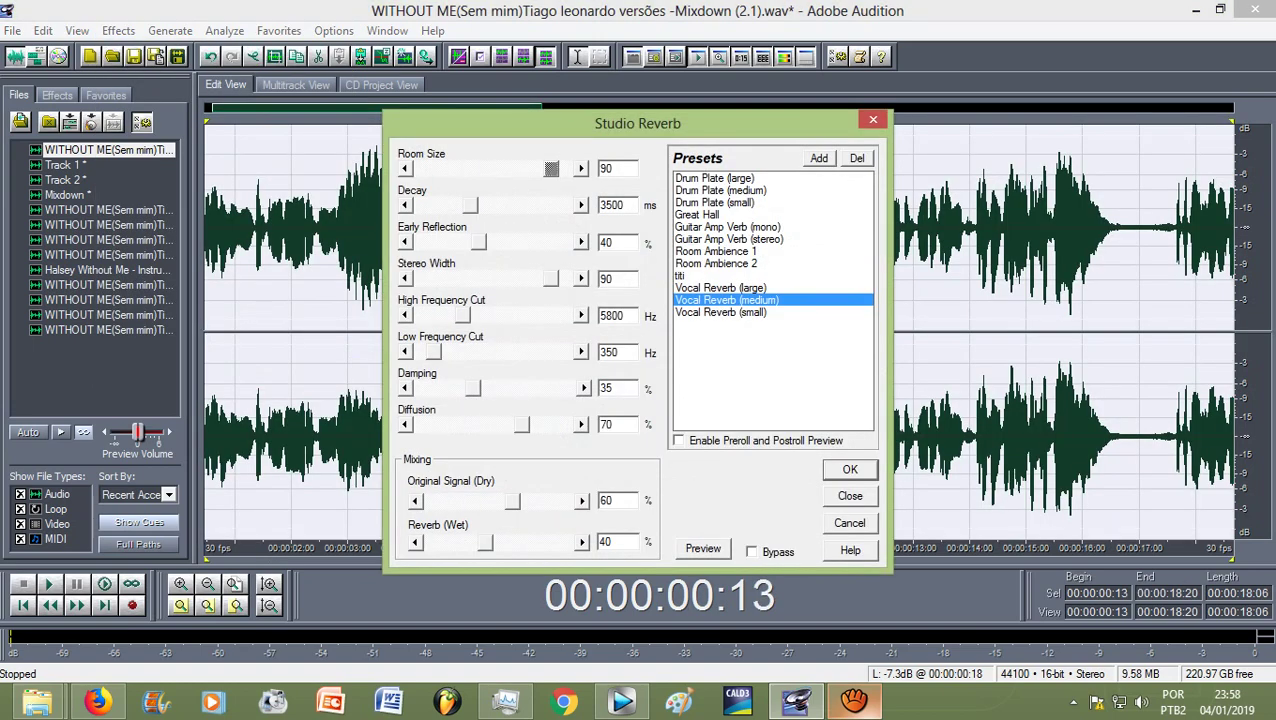
{"action": "left_click", "coordinate": [682, 276]}
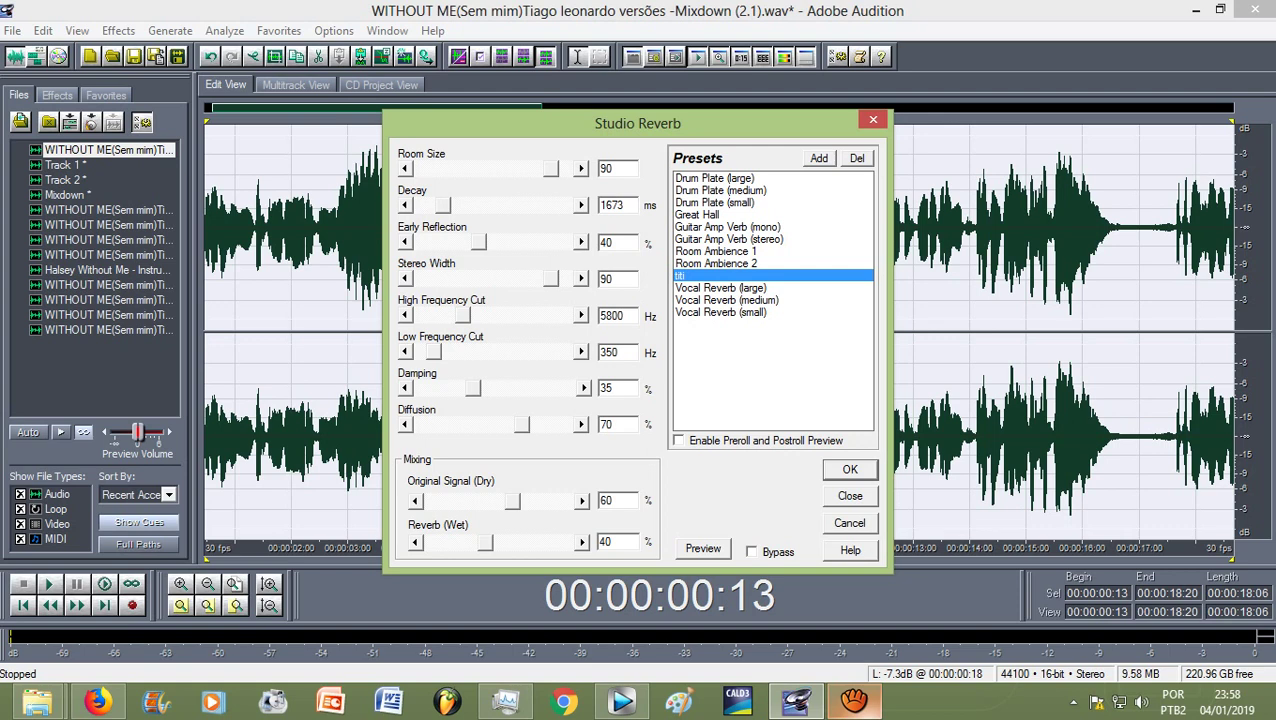
- Set room size 51, early reflection 84%, high cut 12165 Hz, low cut 2621 Hz, damping 0%, diffusion 26%, dry 22% and wet 78%
{"action": "left_click_drag", "start_coordinate": [551, 169], "coordinate": [494, 169]}
{"action": "left_click_drag", "start_coordinate": [479, 242], "coordinate": [543, 242]}
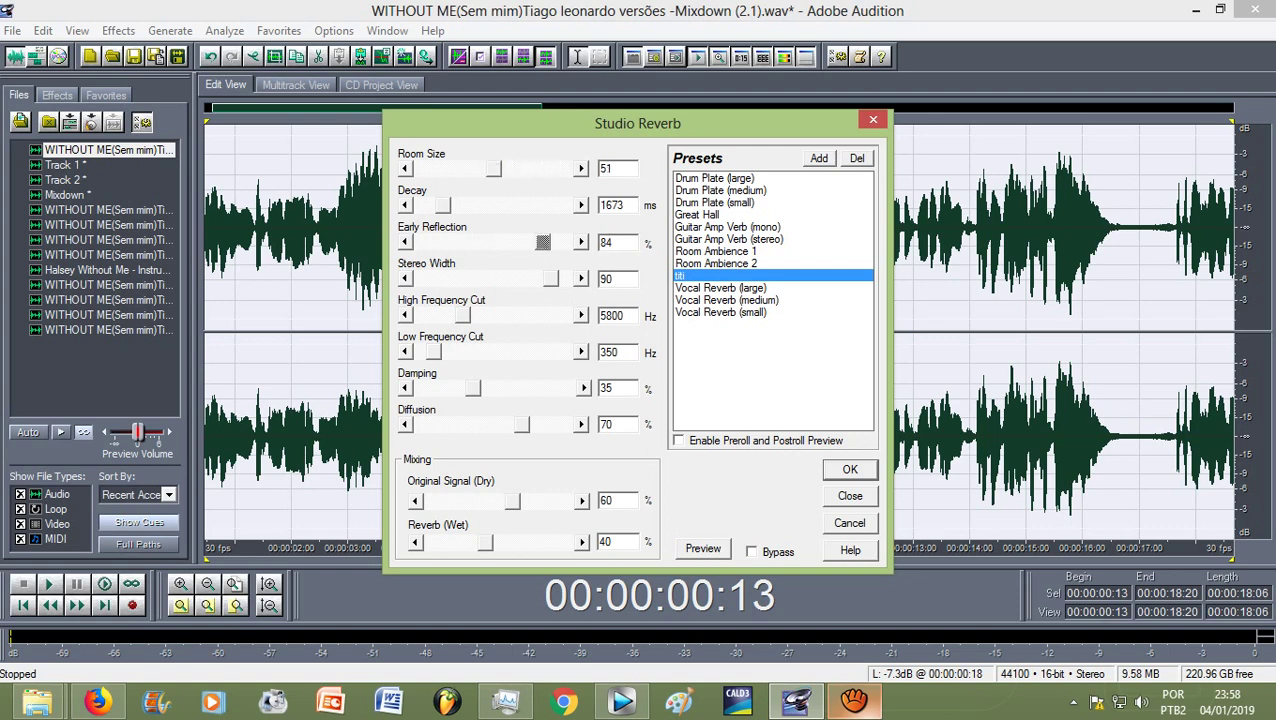
{"action": "left_click_drag", "start_coordinate": [463, 315], "coordinate": [510, 316]}
{"action": "left_click_drag", "start_coordinate": [472, 388], "coordinate": [516, 352]}
{"action": "left_click_drag", "start_coordinate": [521, 424], "coordinate": [459, 424]}
{"action": "left_click_drag", "start_coordinate": [512, 501], "coordinate": [537, 542]}
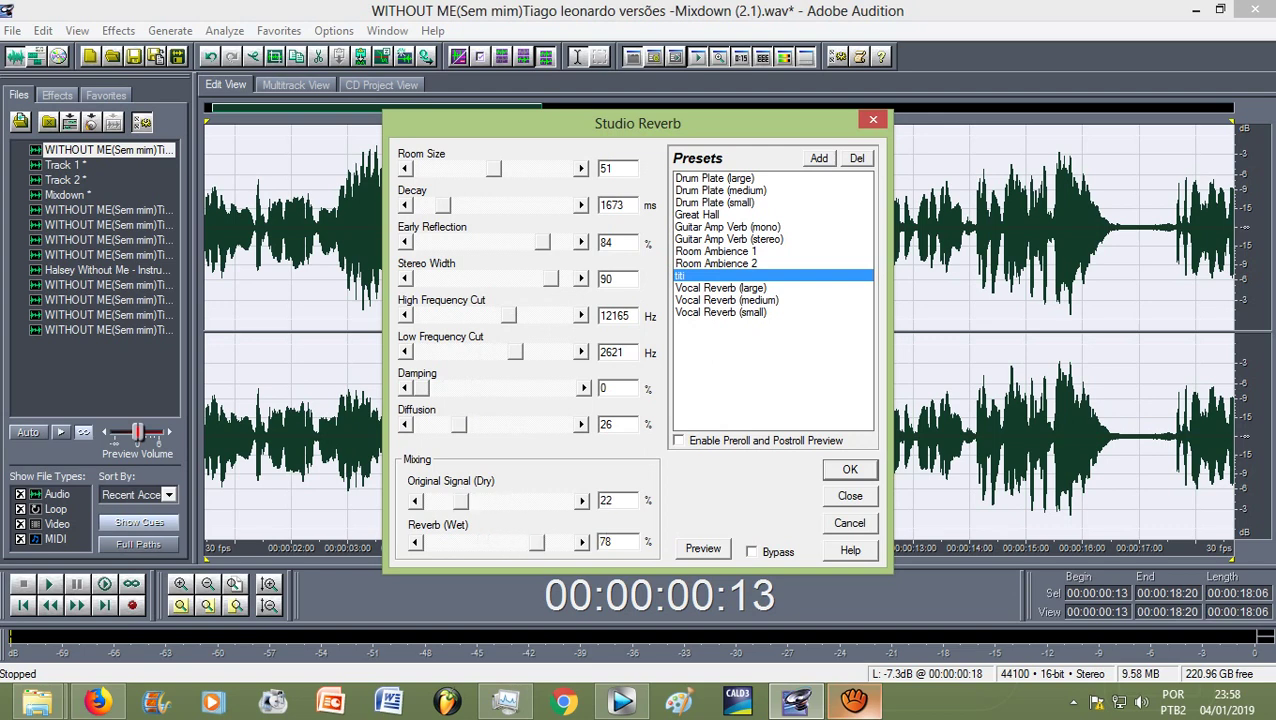
- Save the current Studio Reverb settings as a new preset named "Youtuber"
{"action": "left_click", "coordinate": [818, 158]}
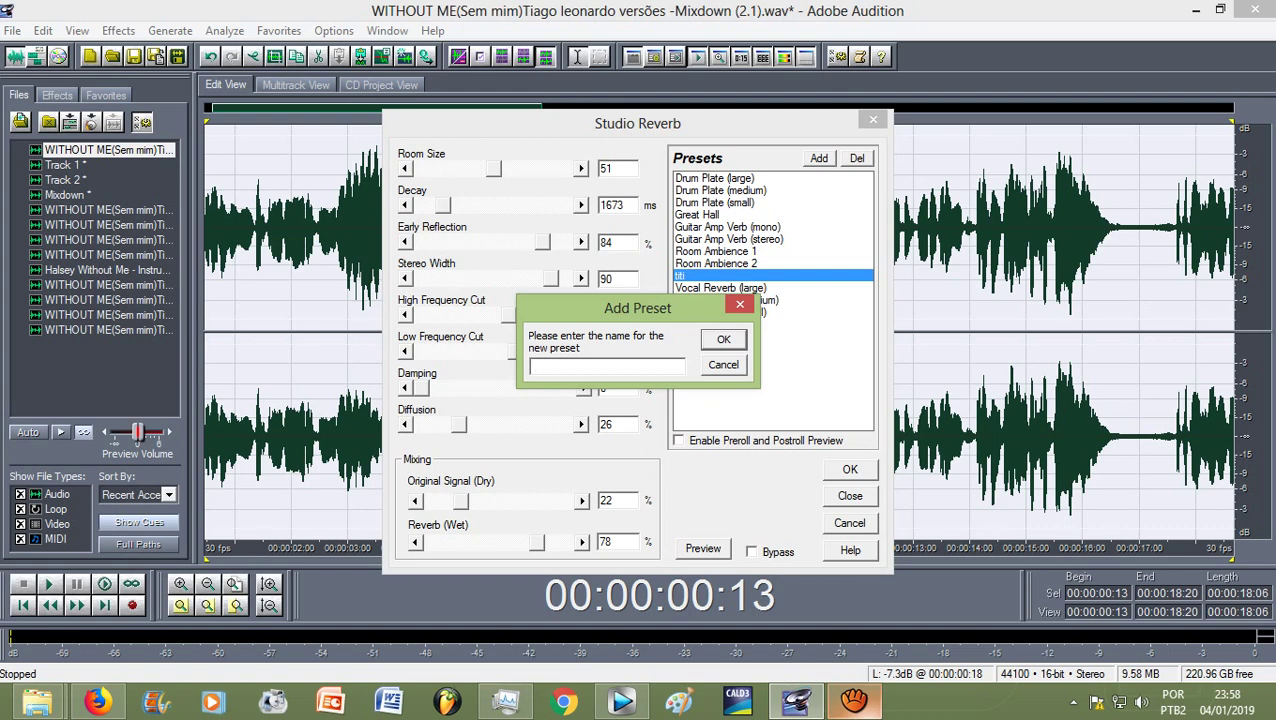
{"action": "type", "text": "Yi"}
{"action": "key", "text": "BackSpace"}
{"action": "type", "text": "outuber"}
{"action": "key", "text": "Return"}
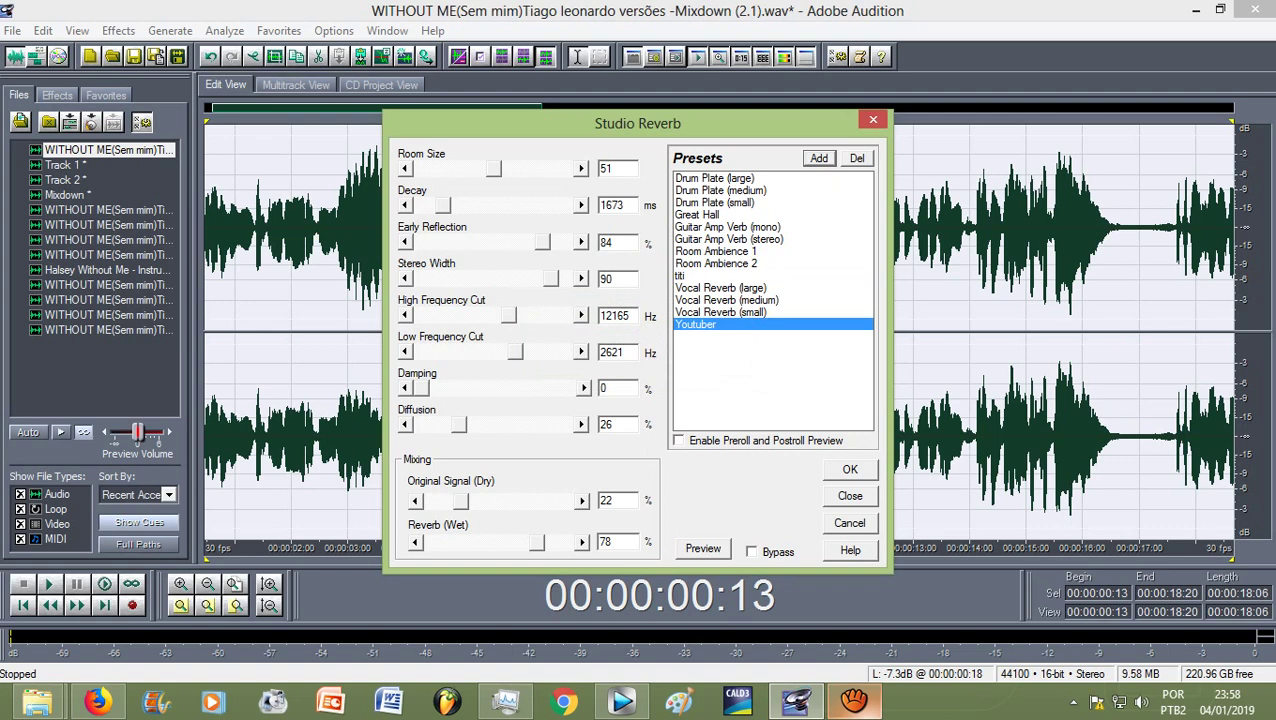
- Preview the "Youtuber" reverb preset and apply it to the visible part of the waveform
{"action": "left_click", "coordinate": [703, 548]}
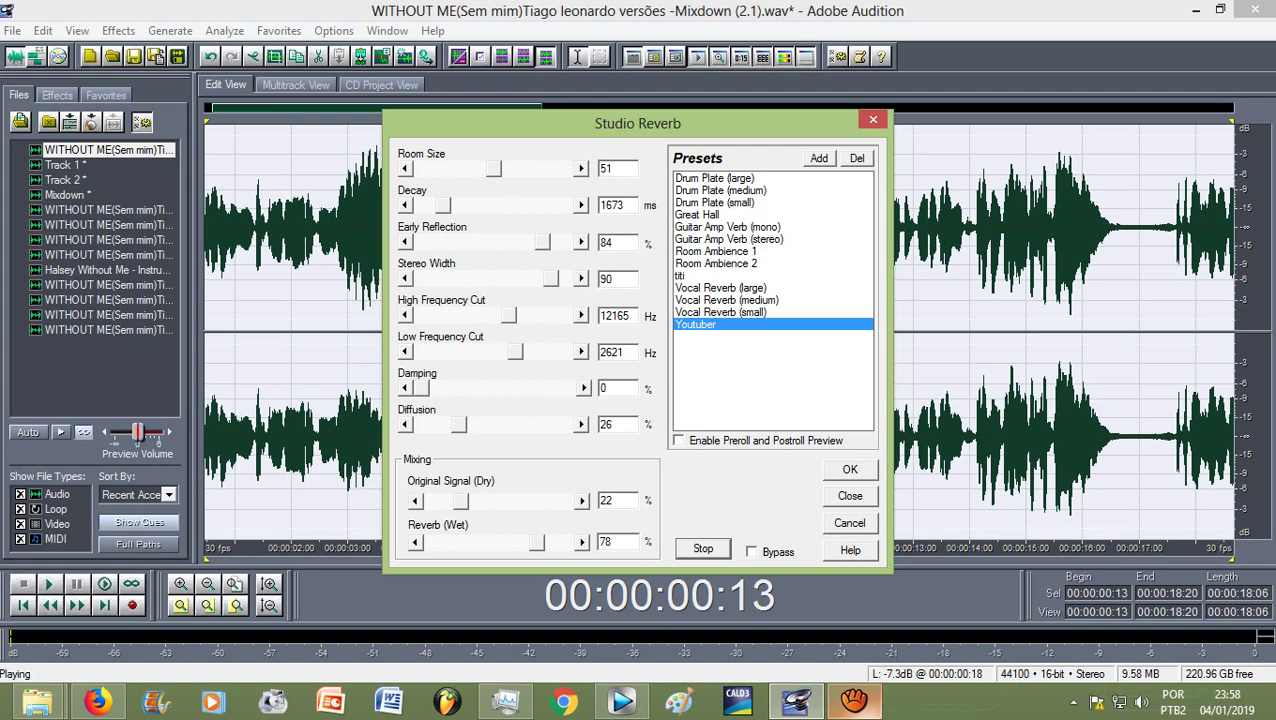
{"action": "key", "text": "space"}
{"action": "key", "text": "Return"}
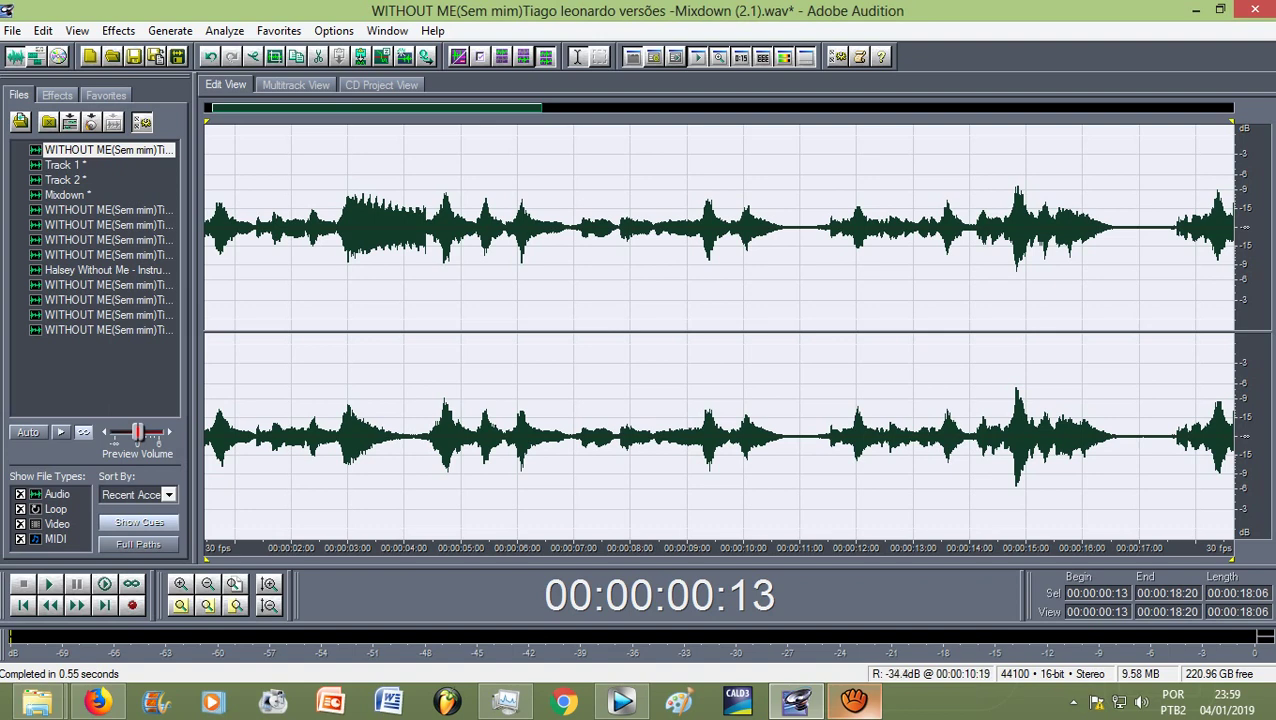
{"action": "left_click", "coordinate": [859, 711]}
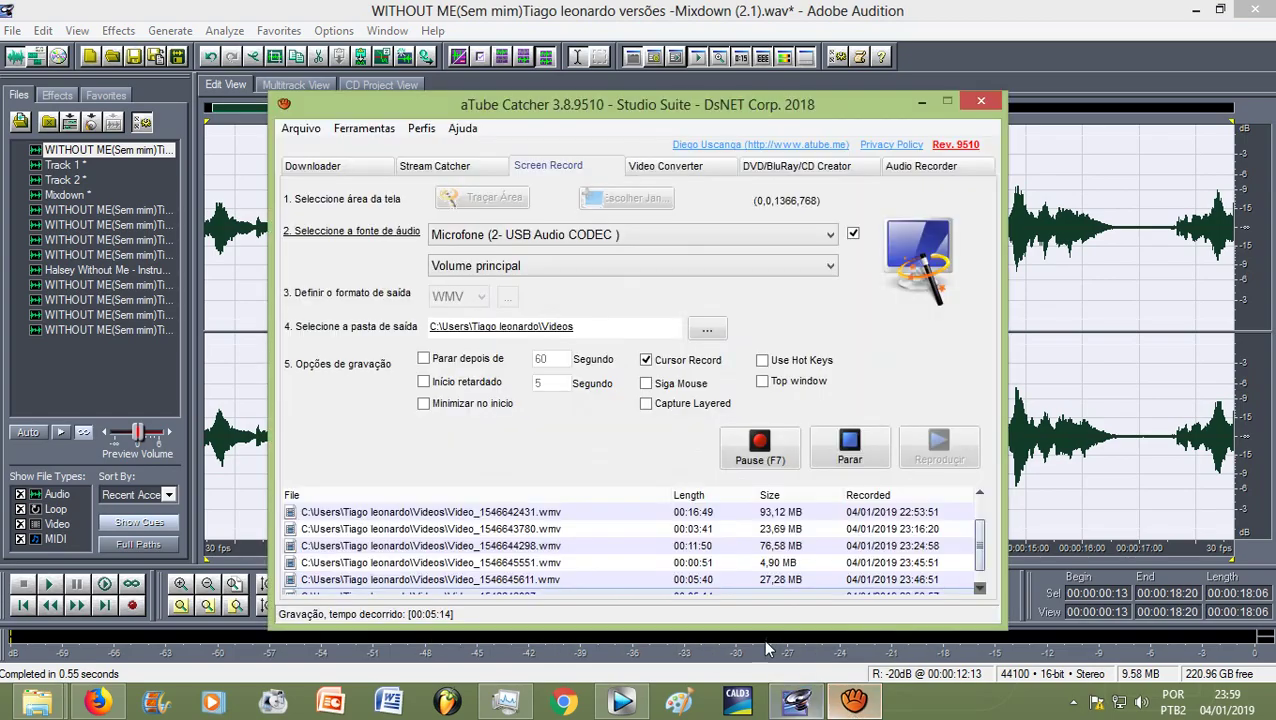